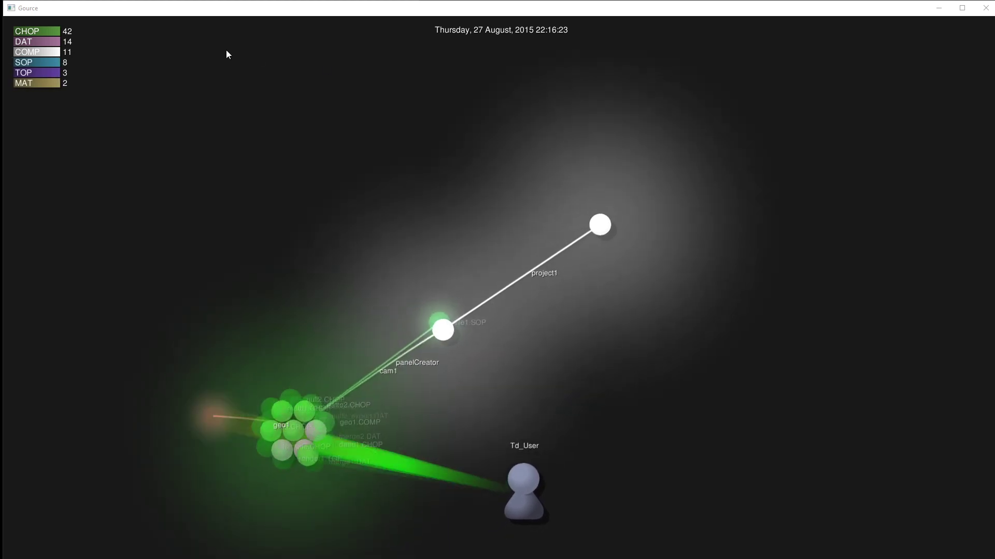
# Switch to the browser and look through the Gource homepage's introduction, synopsis and release news, moving the browser window away at the end.
pyautogui.click(91, 13)
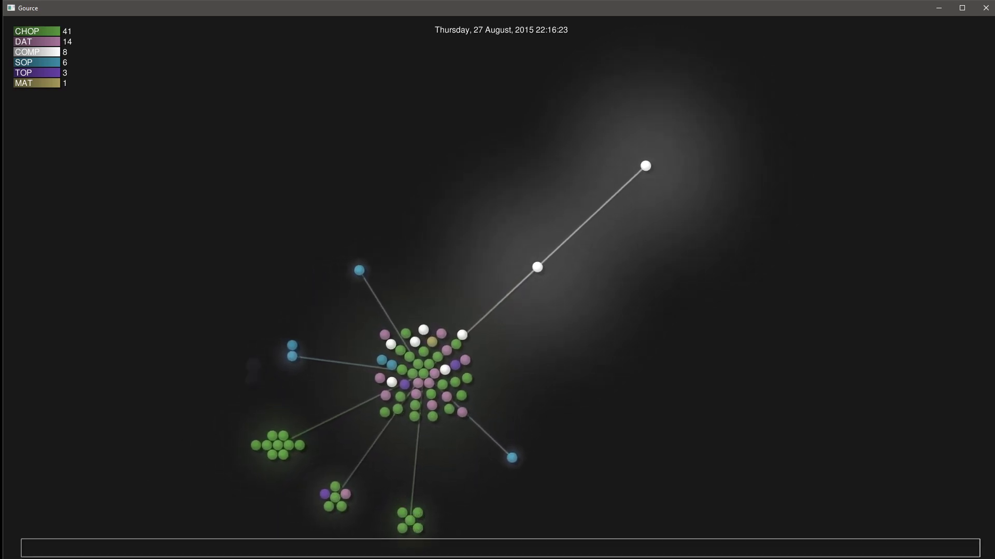
pyautogui.hotkey('alt', 'Tab')
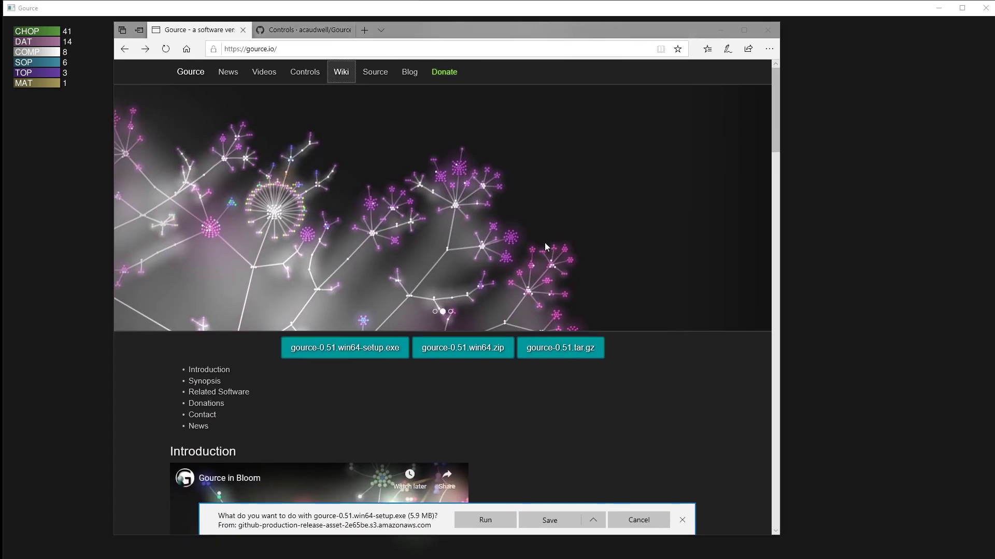
pyautogui.scroll(-4, 466, 221)
pyautogui.scroll(-7, 464, 335)
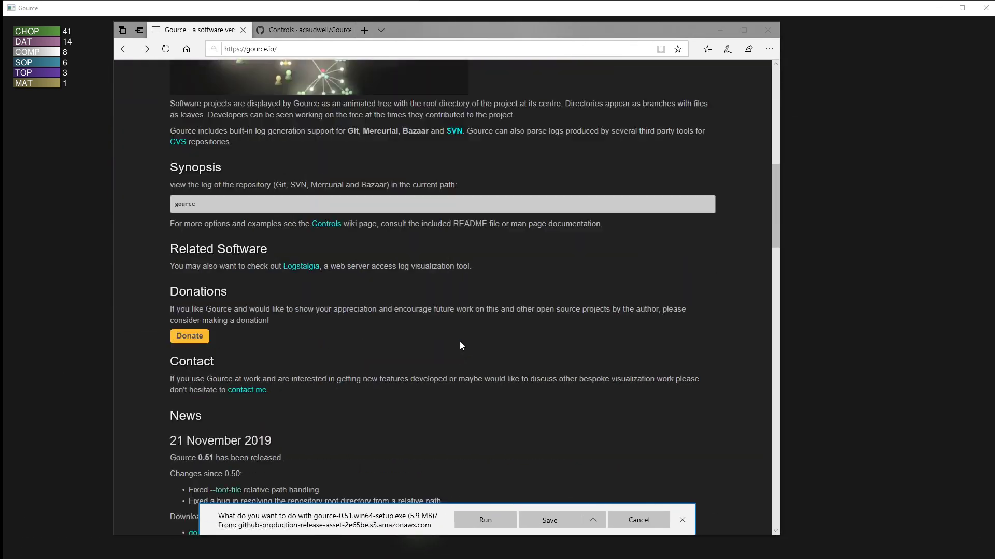
pyautogui.scroll(6, 323, 315)
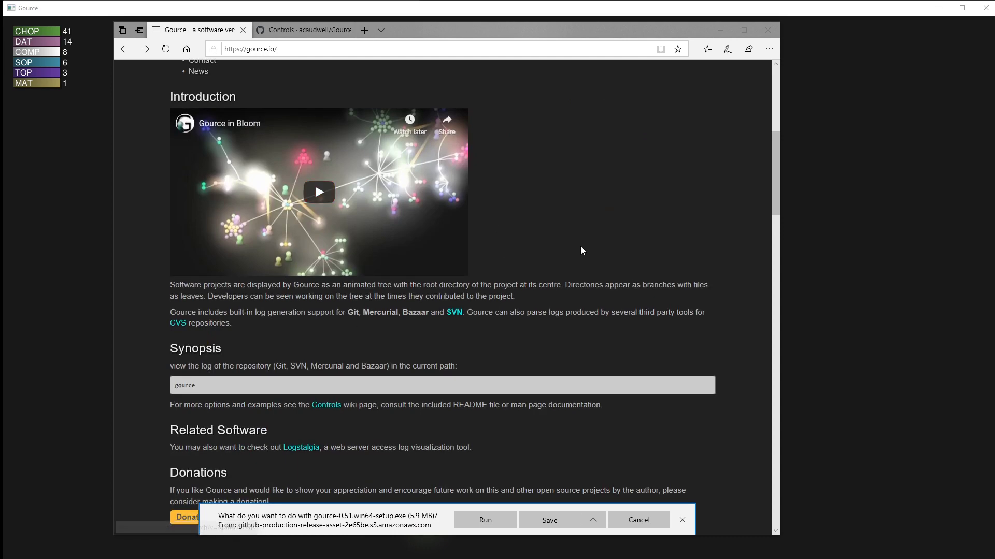
pyautogui.scroll(4, 592, 259)
pyautogui.scroll(3, 627, 259)
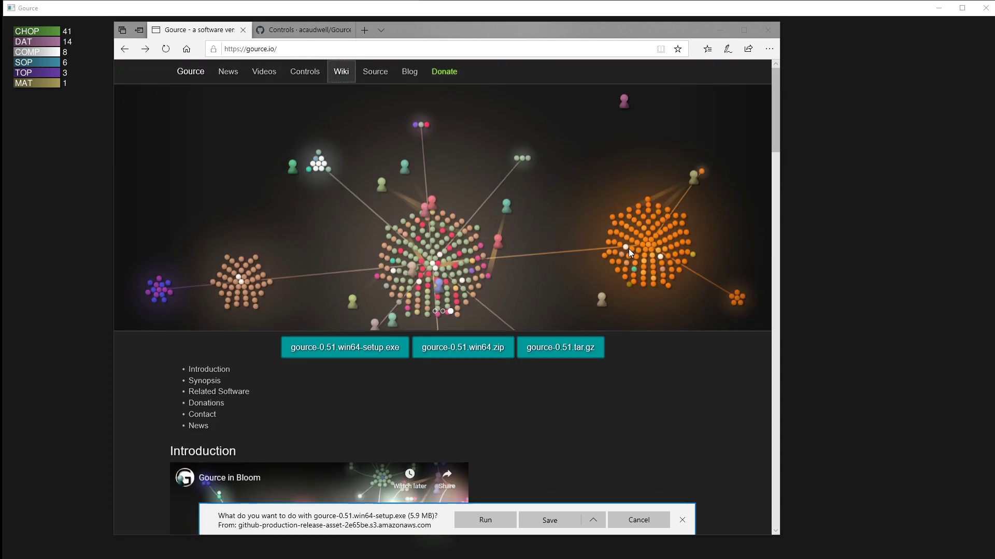
pyautogui.scroll(-15, 441, 219)
pyautogui.scroll(-15, 491, 294)
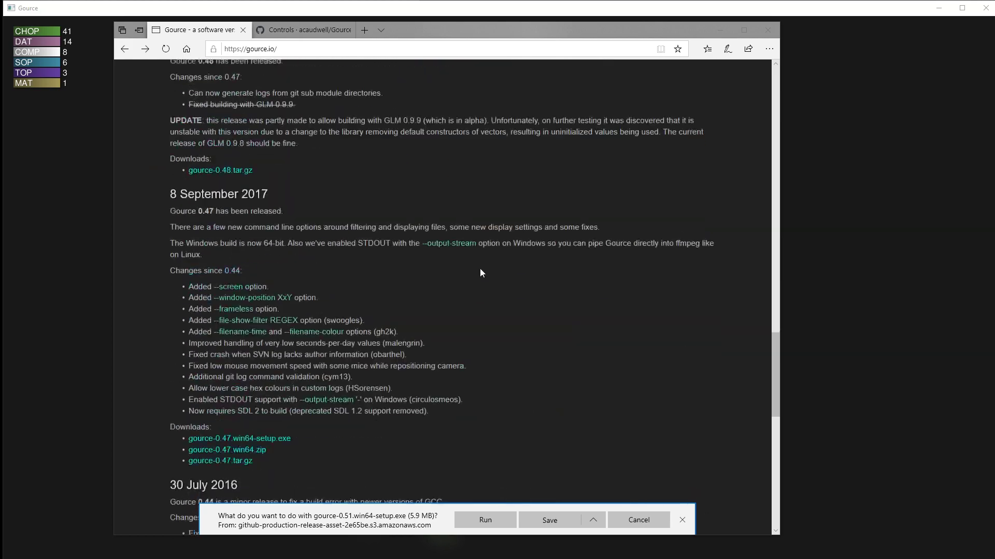
pyautogui.scroll(-5, 480, 290)
pyautogui.scroll(20, 480, 290)
pyautogui.scroll(15, 479, 293)
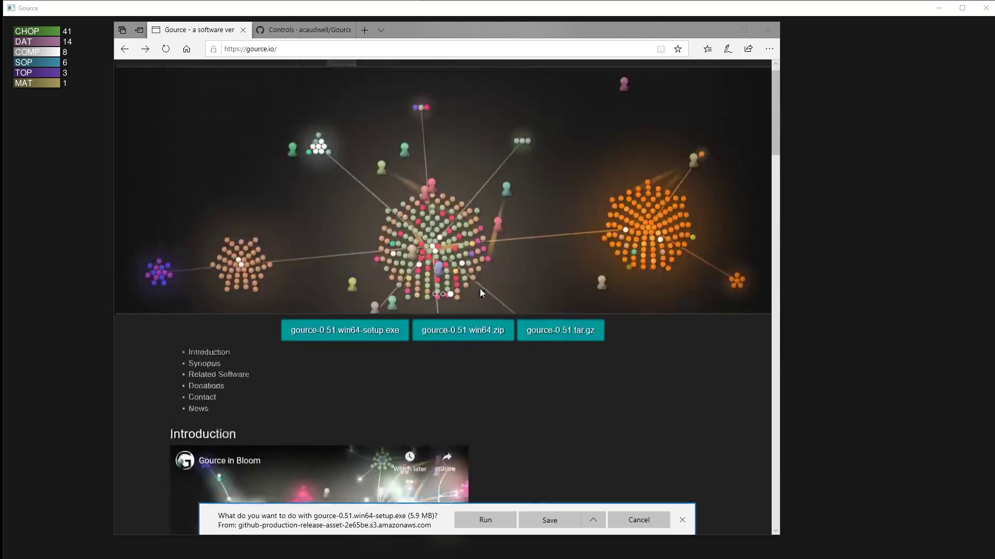
pyautogui.moveTo(446, 30); pyautogui.dragTo(417, 558)
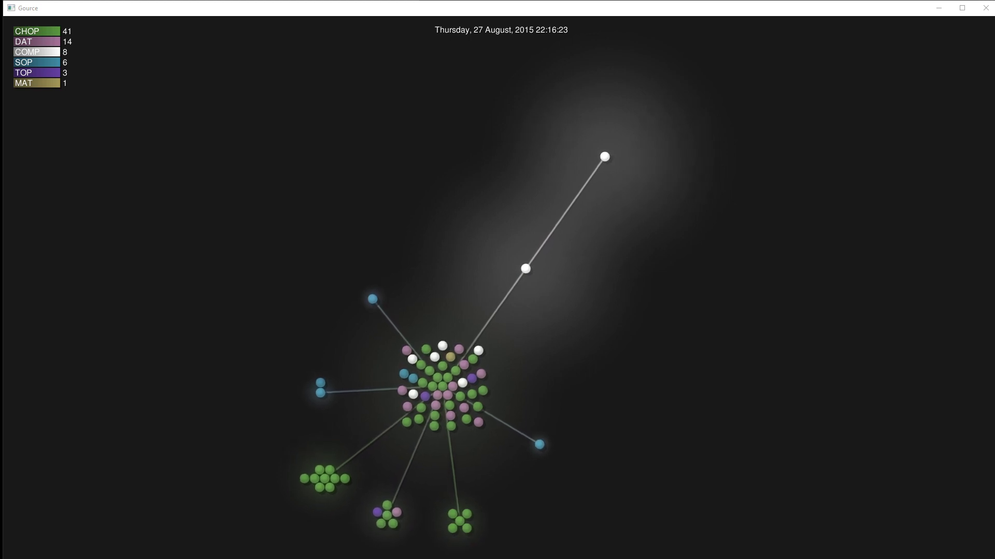
# Close the Gource visualization window and show the STEP 1 settings of the Network Viz Generation Tool.
pyautogui.click(200, 11)
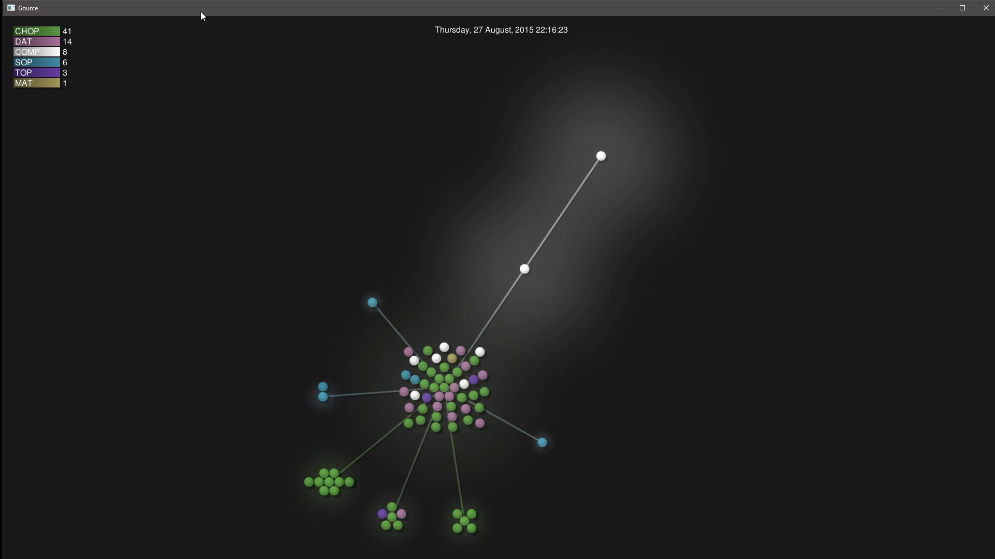
pyautogui.moveTo(188, 10); pyautogui.dragTo(304, 82)
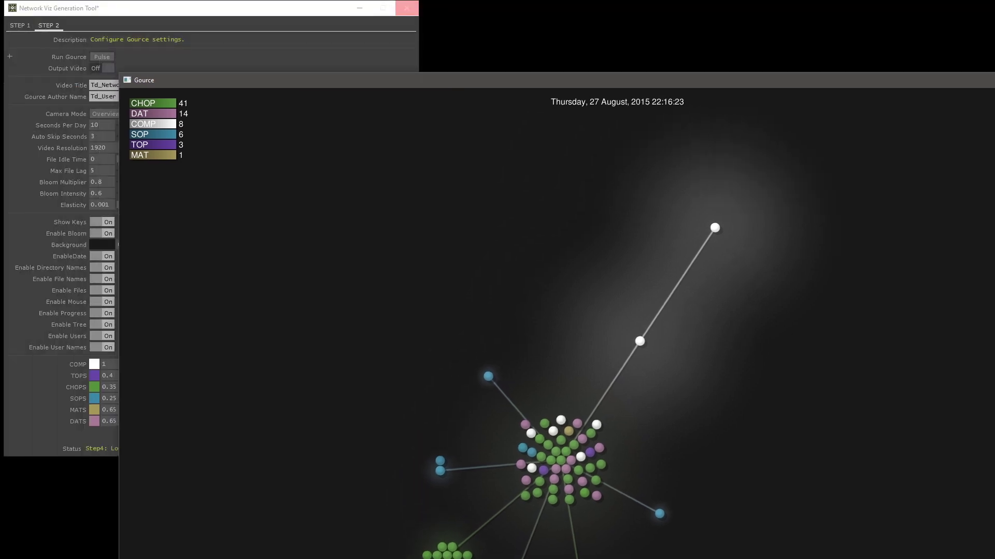
pyautogui.press('Escape')
pyautogui.click(164, 7)
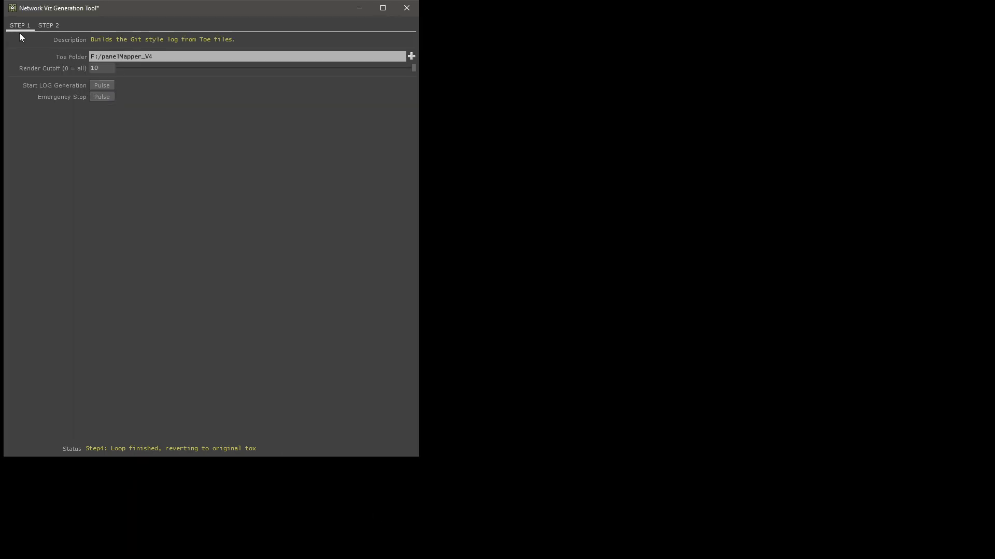
pyautogui.click(27, 25)
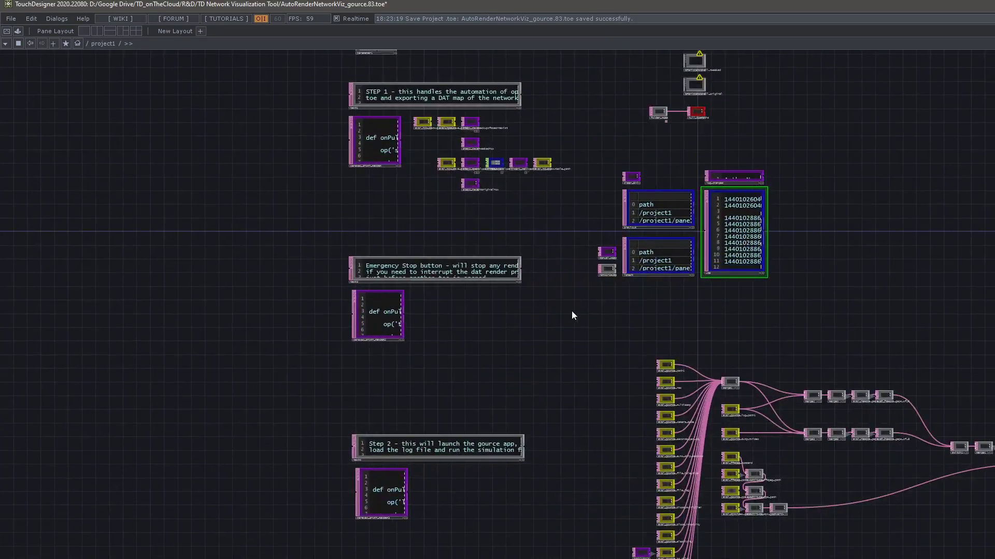
# Look over the project1 network in TouchDesigner and return to the tool's window in perform mode.
pyautogui.moveTo(552, 281); pyautogui.dragTo(554, 294)
pyautogui.moveTo(826, 295); pyautogui.dragTo(856, 336)
pyautogui.press('F1')
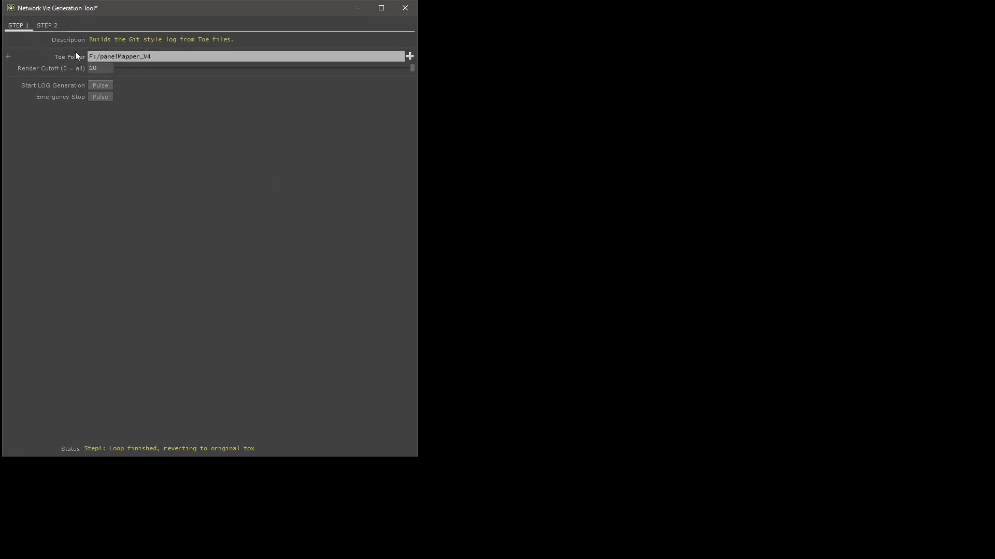
# Delete networkDump.dat from the panelMapper_V4 folder in File Explorer, with the folder window placed beside the tool.
pyautogui.click(134, 56)
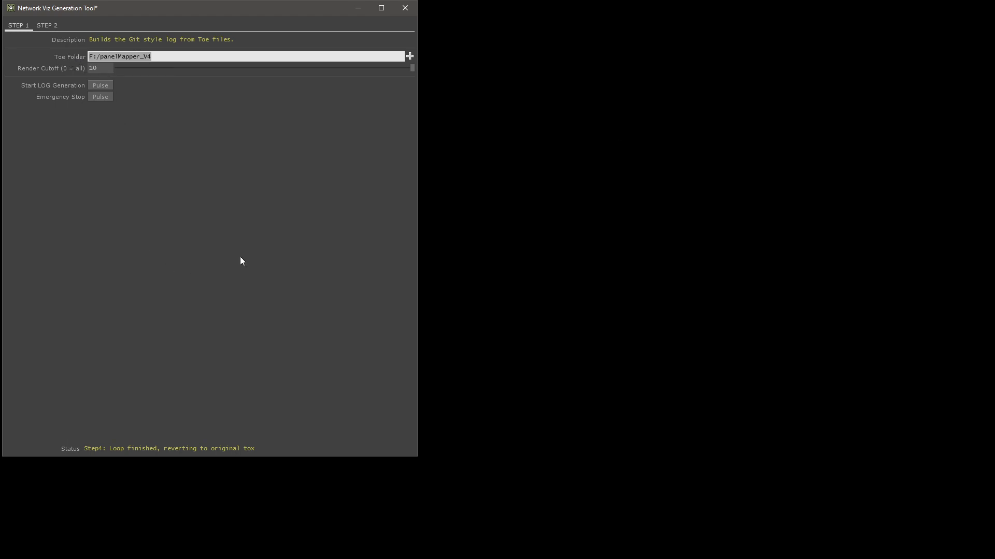
pyautogui.click(194, 56)
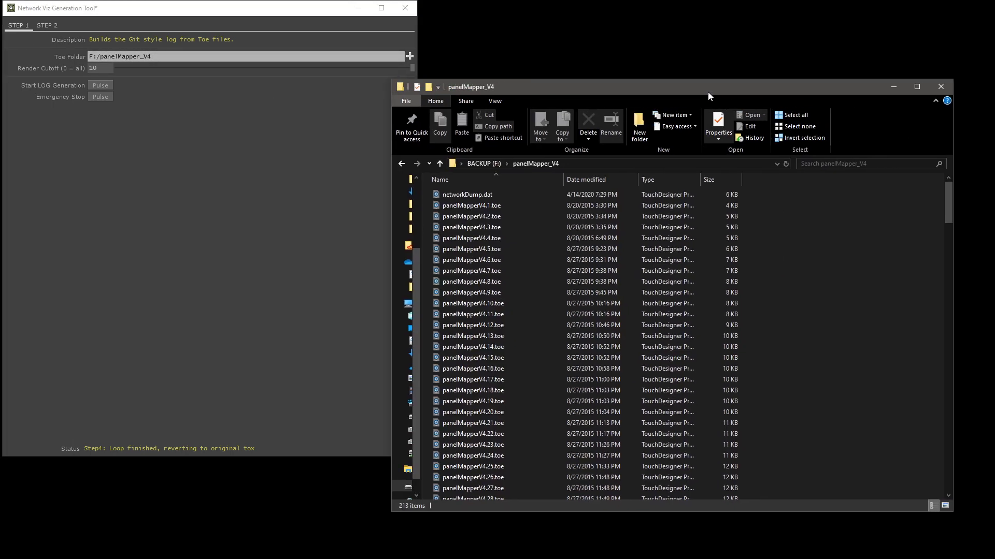
pyautogui.moveTo(708, 92); pyautogui.dragTo(738, 20)
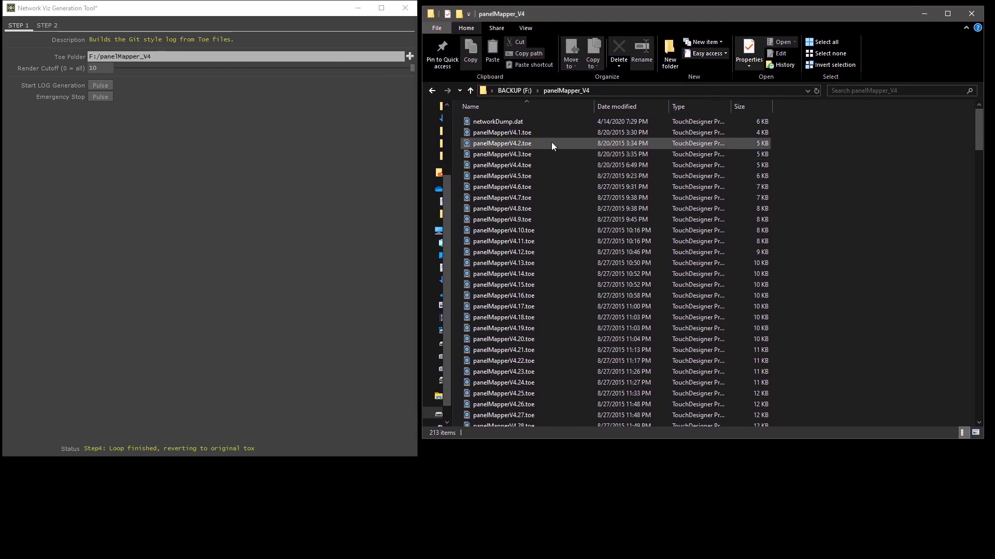
pyautogui.click(542, 120)
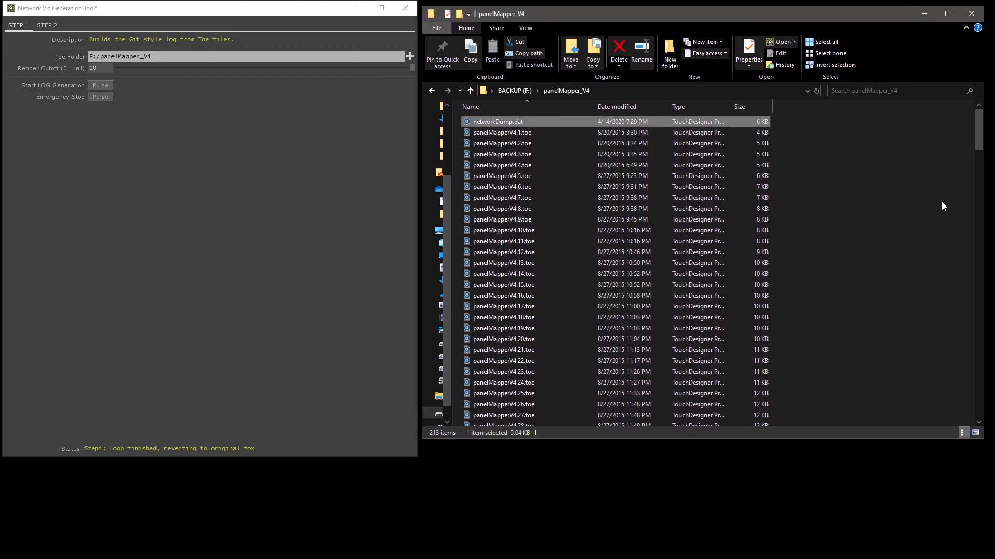
pyautogui.press('Delete')
# Look through the numbered panelMapperV4 .toe versions in the panelMapper_V4 folder.
pyautogui.moveTo(978, 129); pyautogui.dragTo(992, 101)
pyautogui.scroll(-20, 657, 321)
pyautogui.scroll(20, 586, 371)
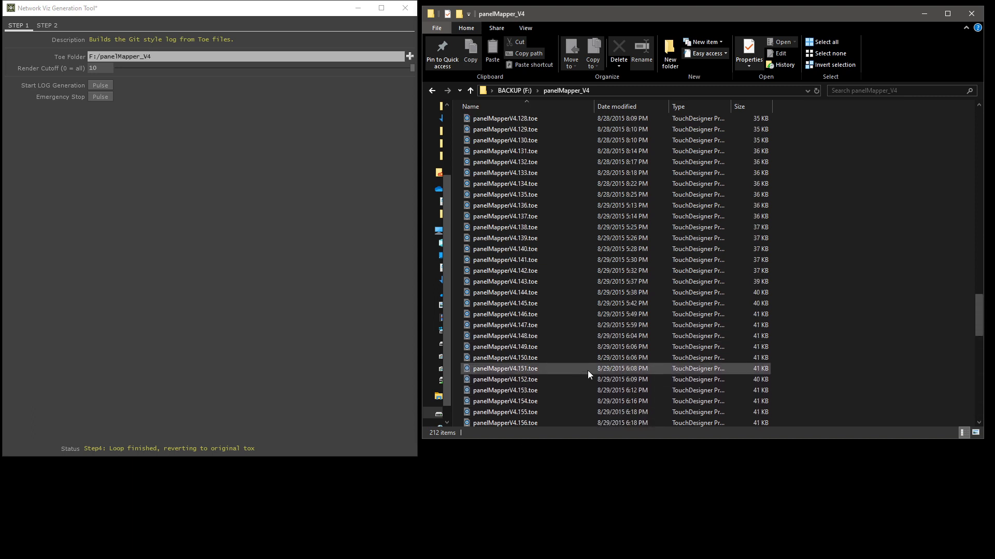
pyautogui.scroll(20, 586, 365)
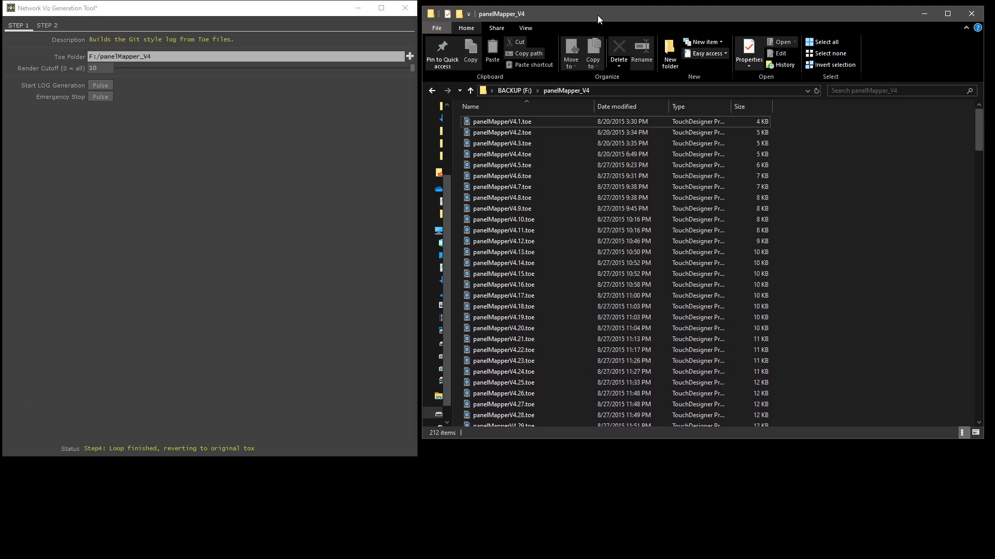
pyautogui.moveTo(596, 14); pyautogui.dragTo(556, 18)
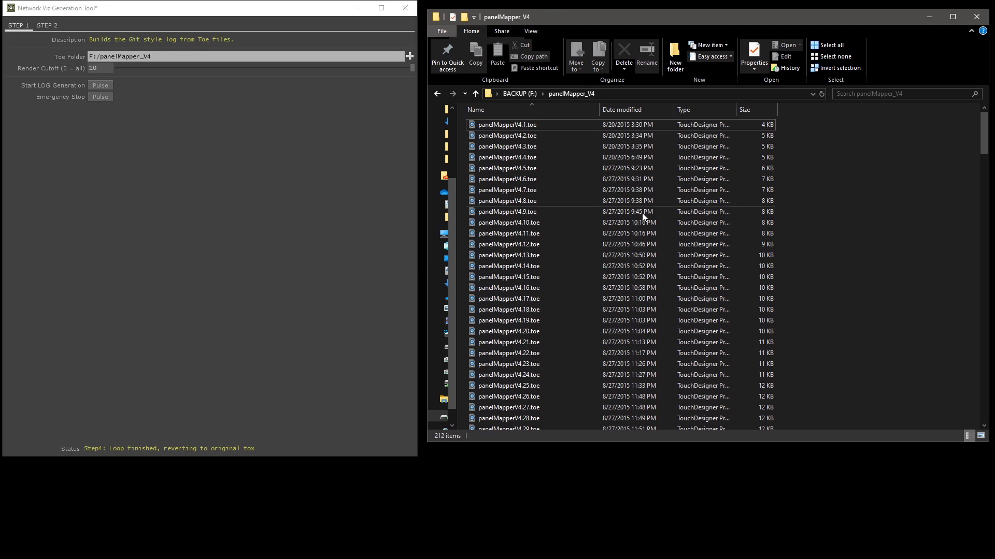
# Copy the folder path F:\panelMapper_V4, close the folder window and paste the path as the tool's Toe Folder.
pyautogui.click(657, 93)
pyautogui.hotkey('ctrl', 'c')
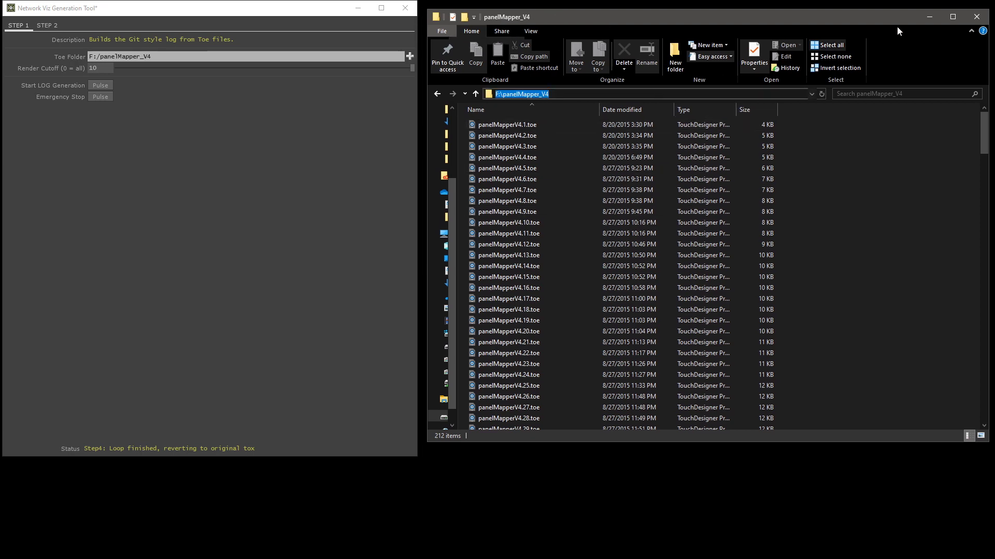
pyautogui.click(976, 17)
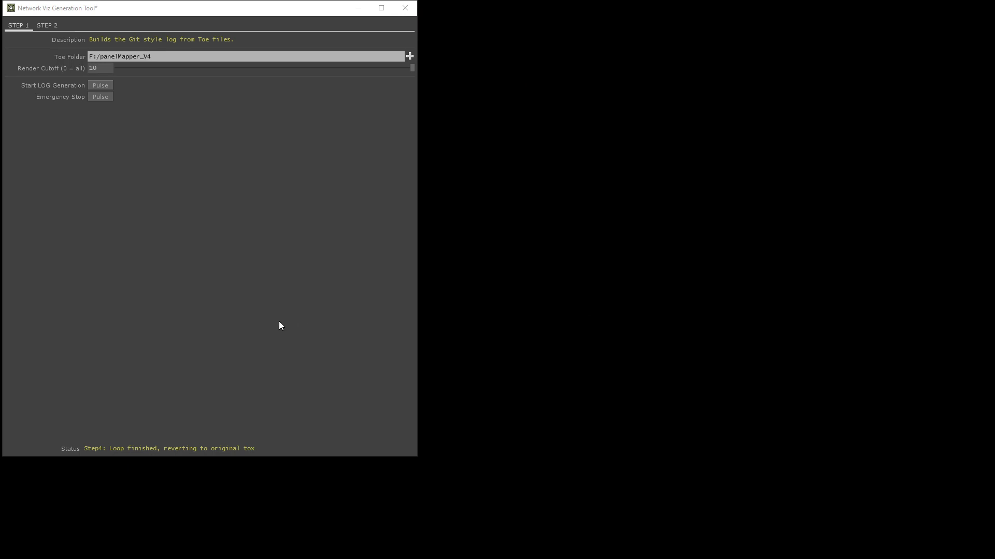
pyautogui.click(171, 56)
pyautogui.hotkey('ctrl', 'v')
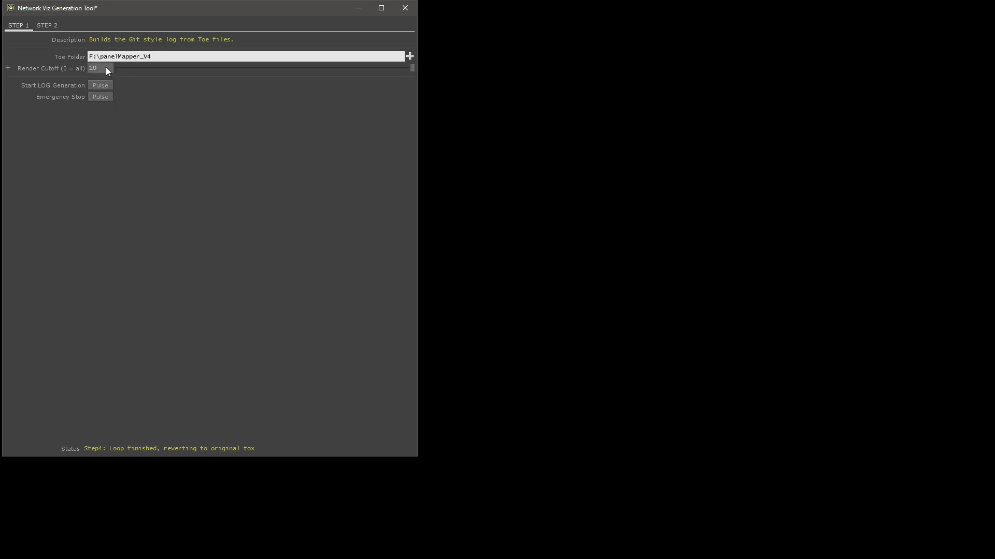
# Set Render Cutoff to 4 and start the LOG generation.
pyautogui.moveTo(104, 68); pyautogui.dragTo(79, 67)
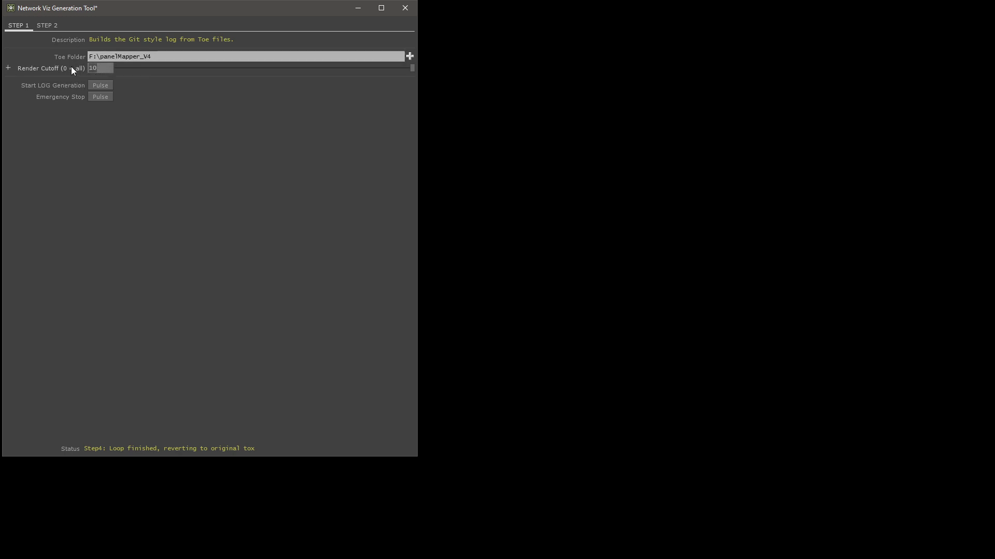
pyautogui.write('3')
pyautogui.press('Return')
pyautogui.press('Return')
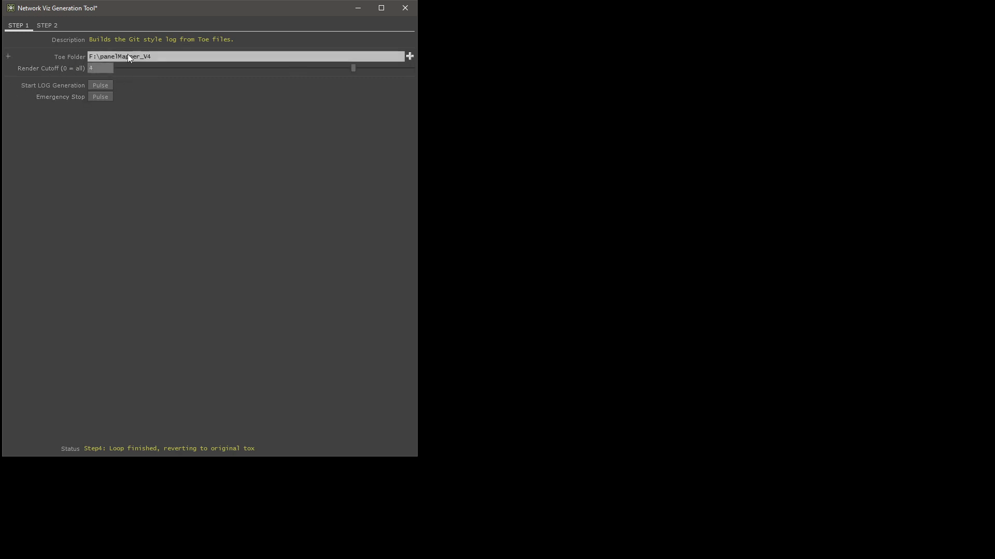
pyautogui.click(101, 86)
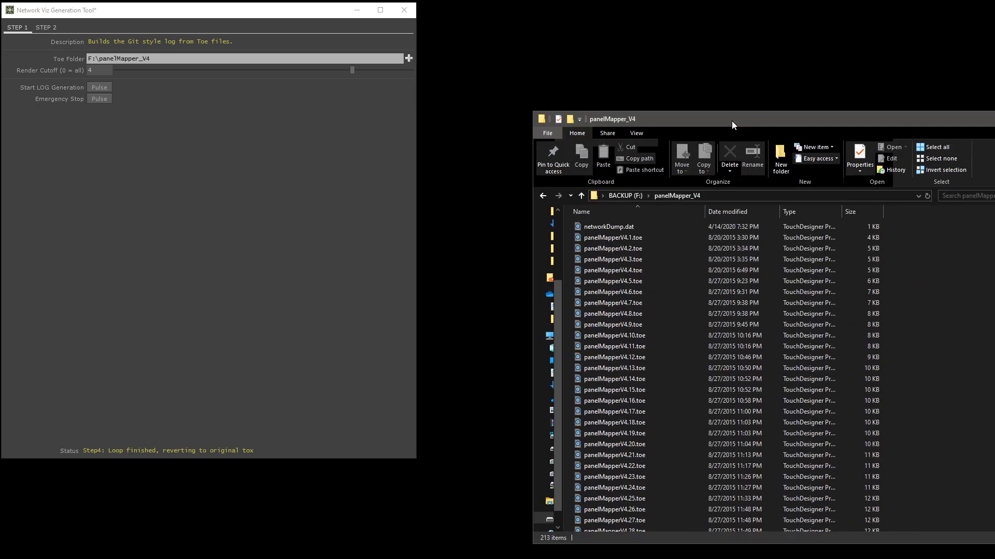
# Place the panelMapper_V4 folder window beside the tool and delete the newly generated networkDump.dat.
pyautogui.moveTo(731, 120); pyautogui.dragTo(618, 20)
pyautogui.click(525, 125)
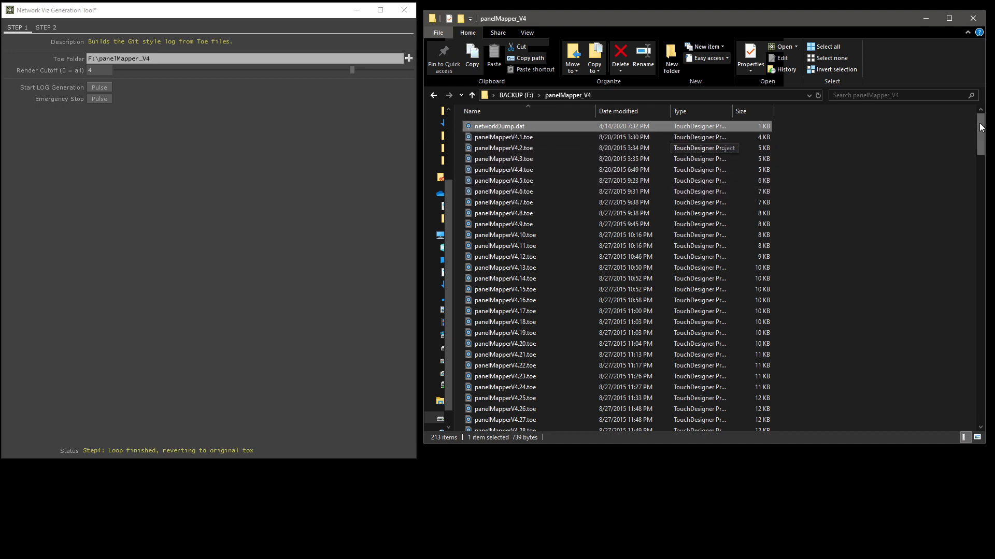
pyautogui.moveTo(980, 127); pyautogui.dragTo(981, 150)
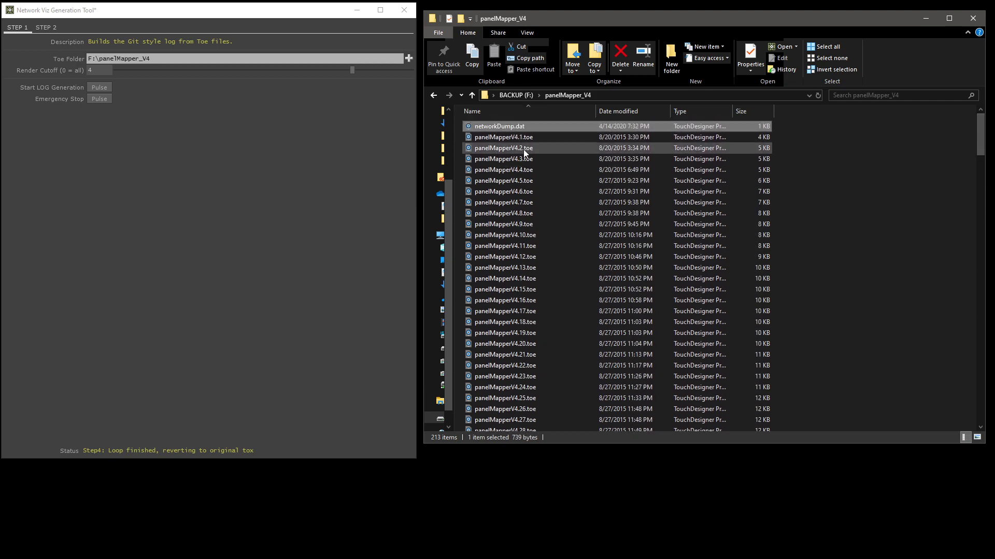
pyautogui.press('Delete')
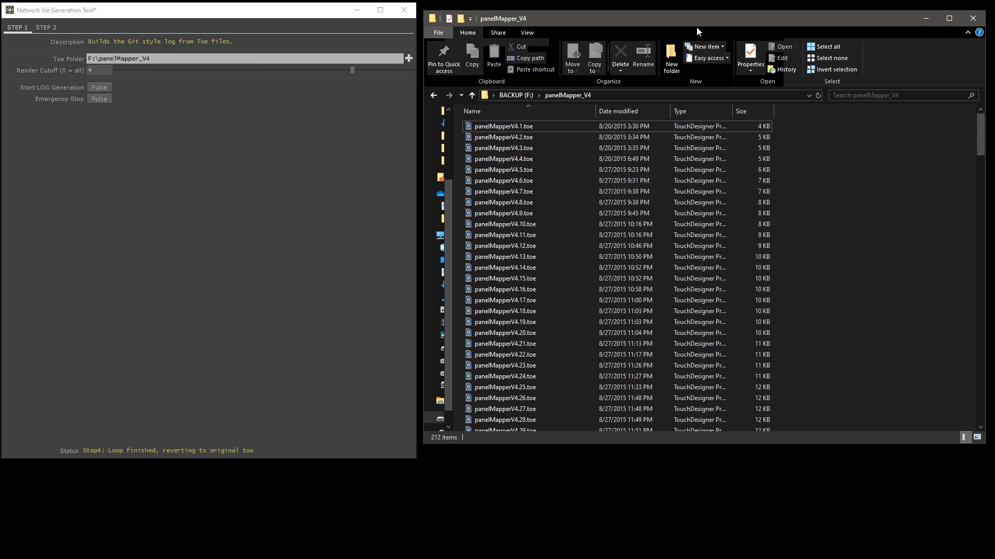
# Swap the panelMapper_V4 window for the TD Network Visualization Tool folder and open LOG.log from it.
pyautogui.moveTo(696, 23); pyautogui.dragTo(994, 113)
pyautogui.moveTo(994, 62); pyautogui.dragTo(607, 15)
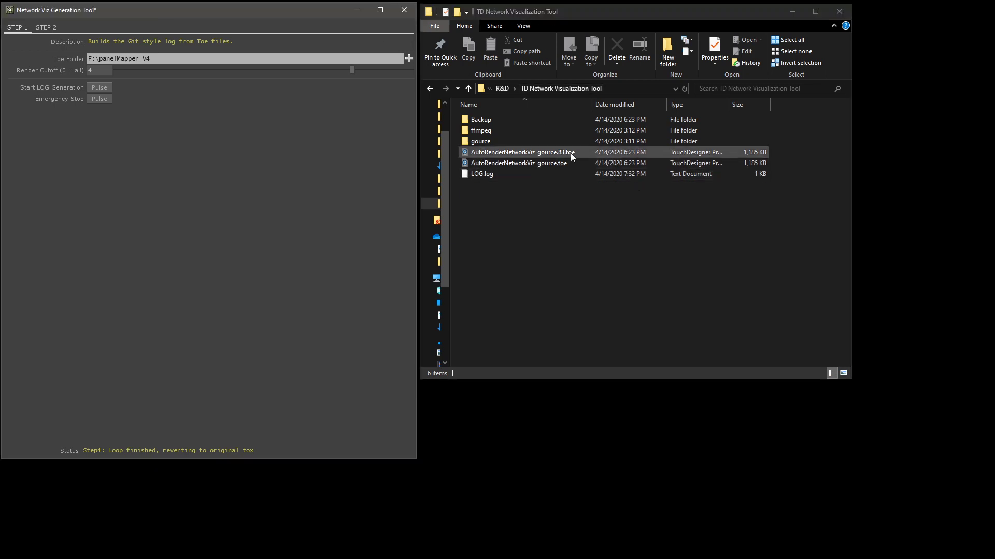
pyautogui.moveTo(565, 196); pyautogui.dragTo(487, 118)
pyautogui.click(534, 229)
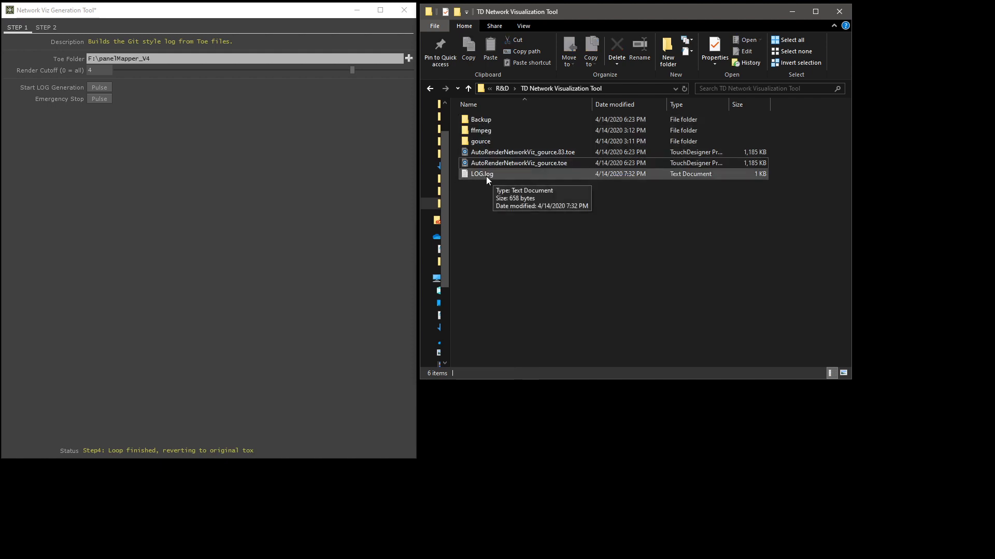
pyautogui.doubleClick(506, 174)
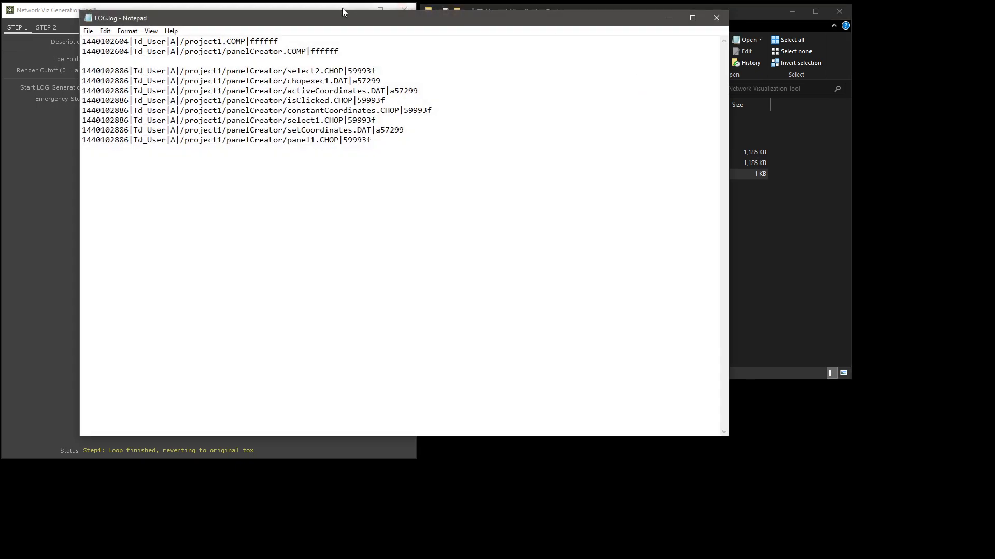
# Examine the LOG.log entries, highlighting the lines with their timestamps, user, operator paths and color codes.
pyautogui.moveTo(332, 63); pyautogui.dragTo(75, 54)
pyautogui.moveTo(416, 158); pyautogui.dragTo(75, 54)
pyautogui.moveTo(385, 159); pyautogui.dragTo(100, 113)
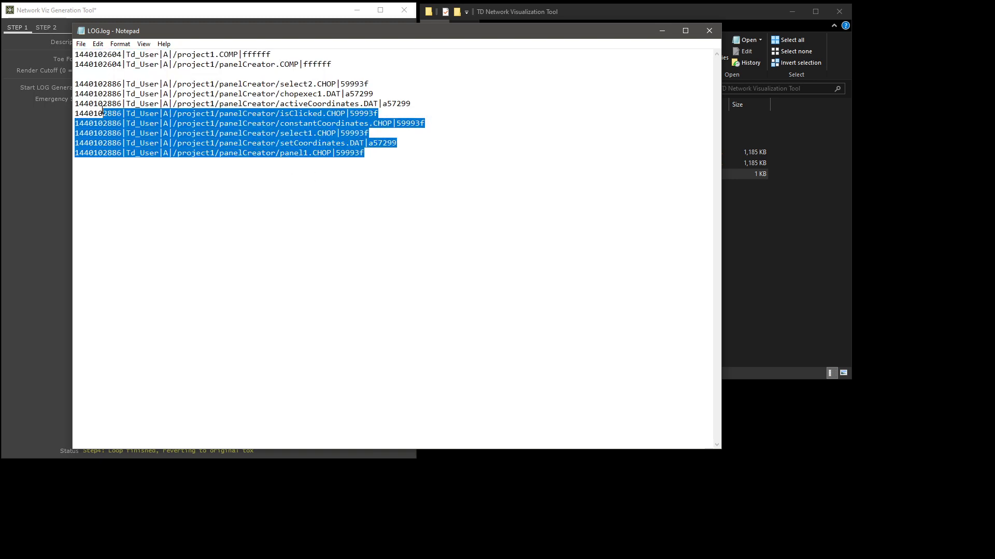
pyautogui.click(160, 84)
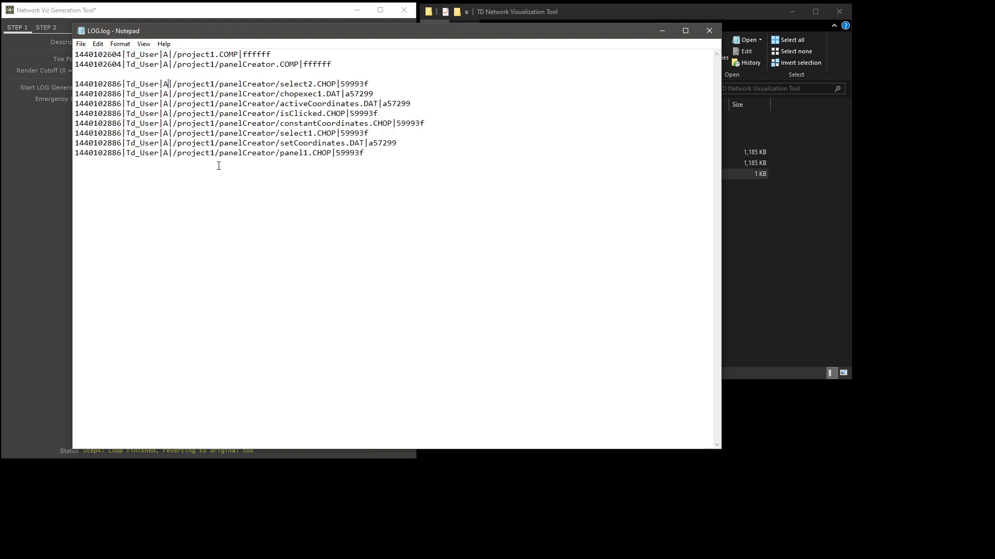
pyautogui.moveTo(394, 154); pyautogui.dragTo(74, 54)
pyautogui.click(231, 142)
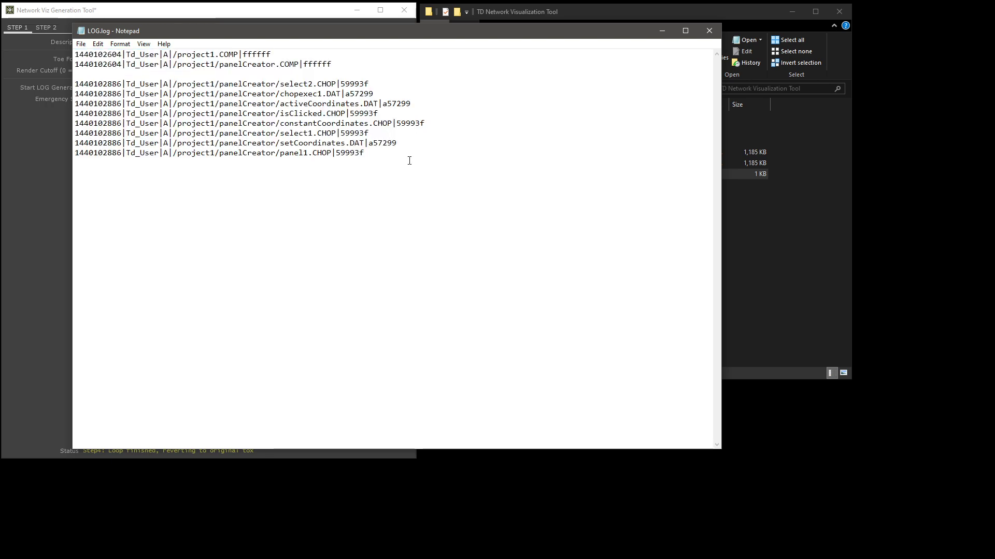
# Select the LOG.log entries, then switch to the browser and open the Gource wiki's Custom Log Format page.
pyautogui.moveTo(408, 157); pyautogui.dragTo(75, 123)
pyautogui.moveTo(259, 103); pyautogui.dragTo(55, 60)
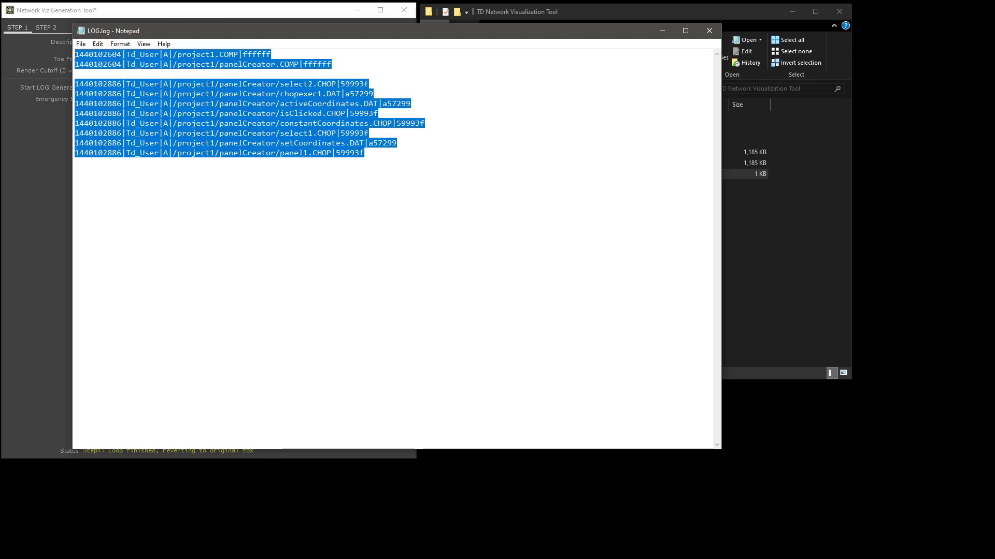
pyautogui.moveTo(372, 558); pyautogui.dragTo(382, 51)
pyautogui.click(213, 44)
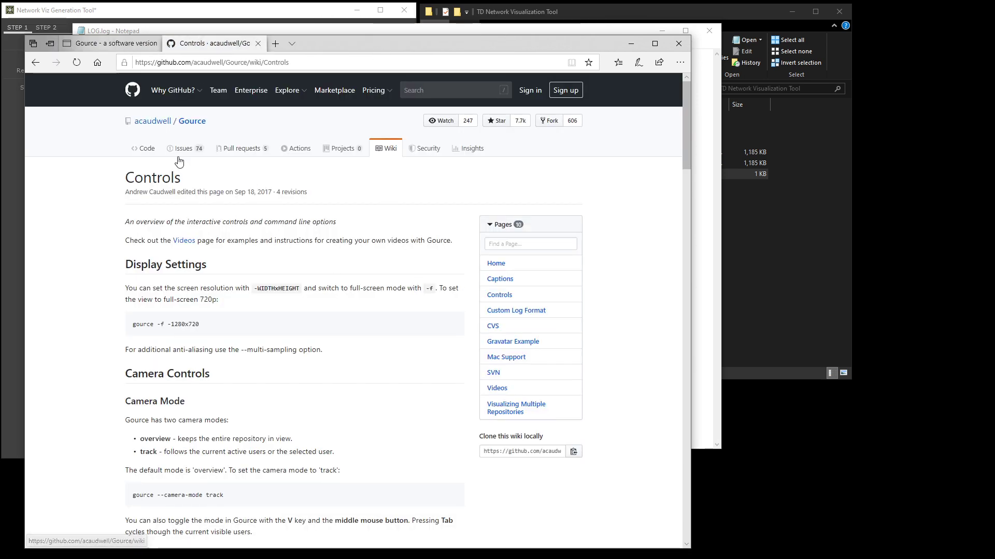
pyautogui.click(388, 148)
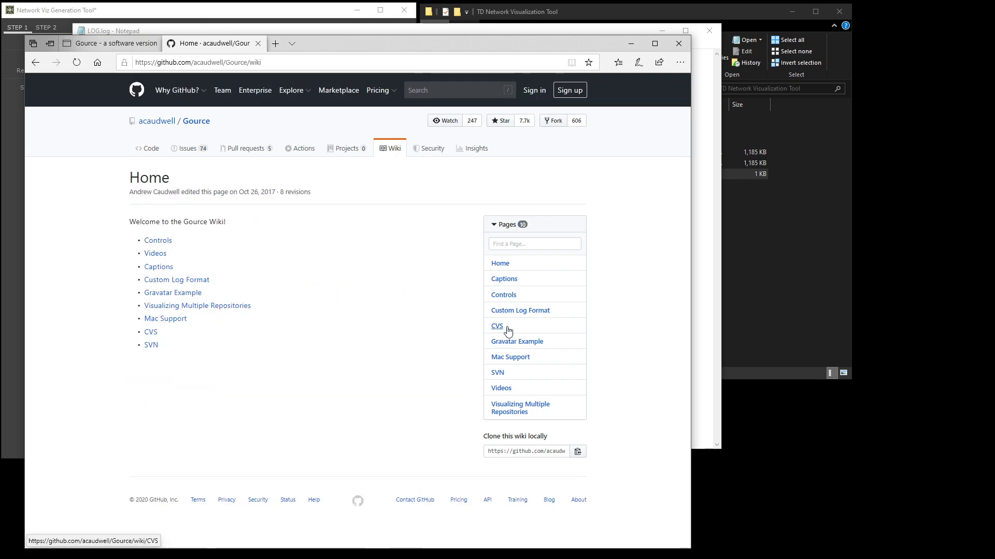
pyautogui.click(516, 310)
# Review the custom log format fields, examples and scripts on the wiki page, and move the browser out of view.
pyautogui.scroll(-5, 220, 252)
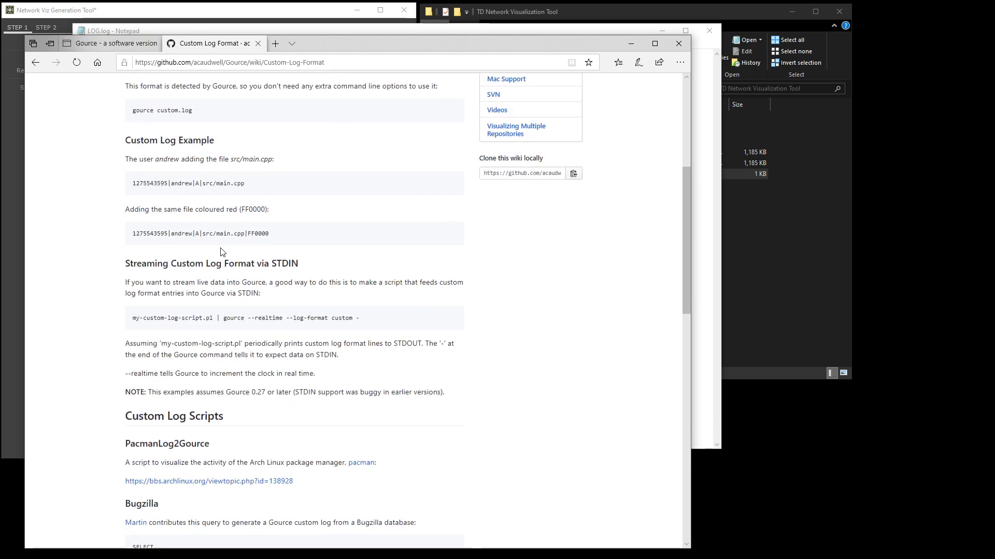
pyautogui.scroll(-3, 220, 252)
pyautogui.moveTo(363, 242); pyautogui.dragTo(132, 241)
pyautogui.scroll(-5, 167, 264)
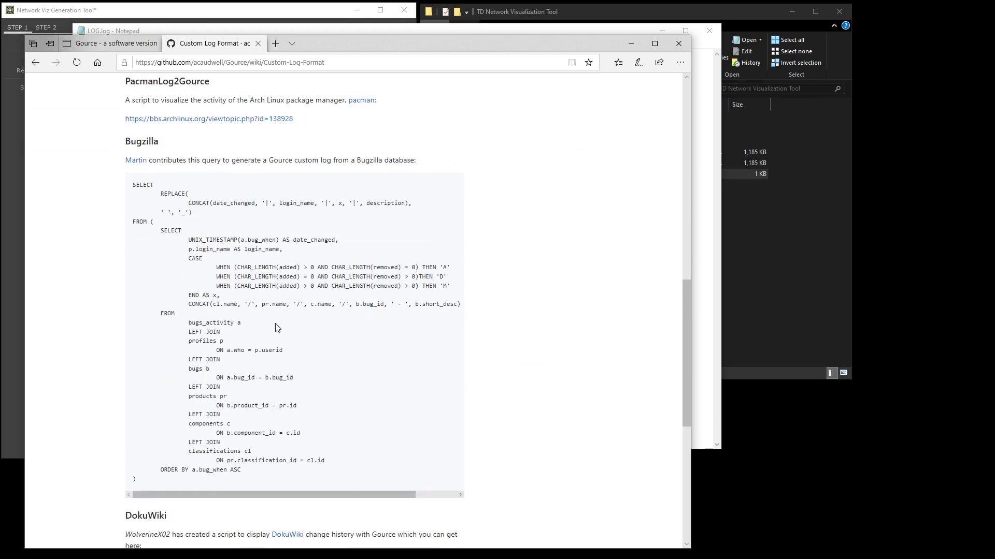
pyautogui.scroll(-8, 278, 330)
pyautogui.scroll(20, 441, 244)
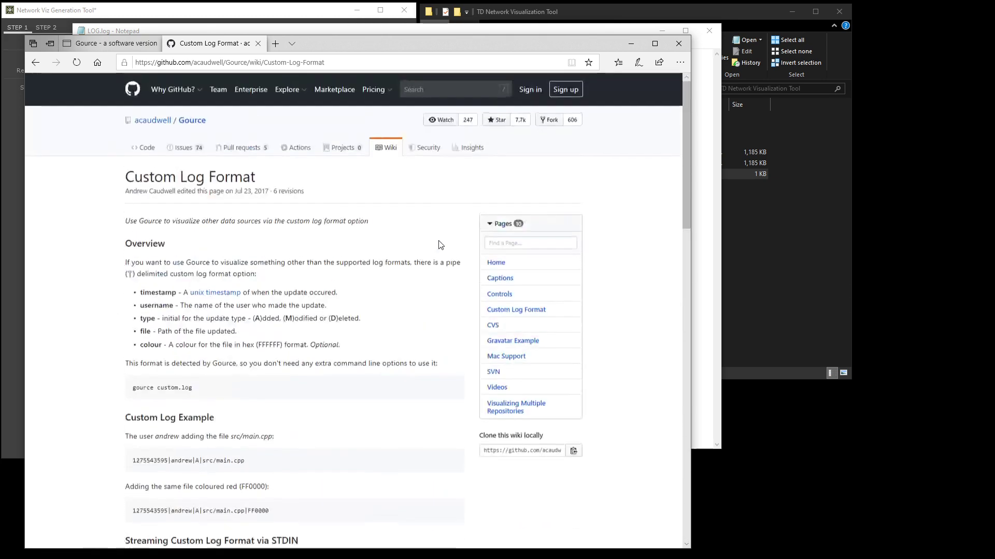
pyautogui.moveTo(426, 45); pyautogui.dragTo(404, 558)
# Compare the timestamps of the two entry groups in LOG.log and close the file.
pyautogui.moveTo(624, 28); pyautogui.dragTo(632, 27)
pyautogui.click(496, 138)
pyautogui.moveTo(83, 52); pyautogui.dragTo(143, 75)
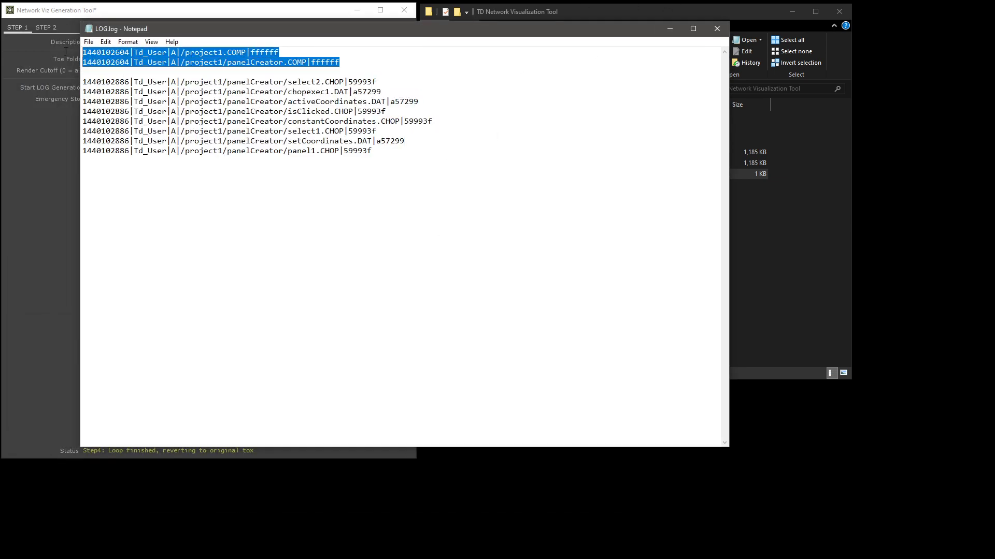
pyautogui.click(110, 65)
pyautogui.moveTo(370, 65); pyautogui.dragTo(83, 52)
pyautogui.click(127, 75)
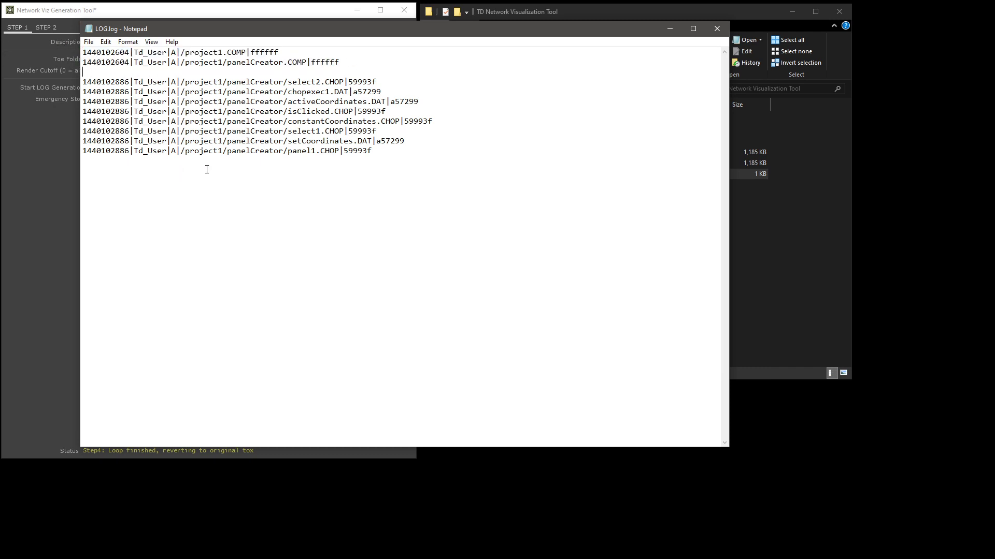
pyautogui.doubleClick(107, 52)
pyautogui.doubleClick(108, 63)
pyautogui.click(496, 168)
pyautogui.moveTo(510, 34); pyautogui.dragTo(527, 50)
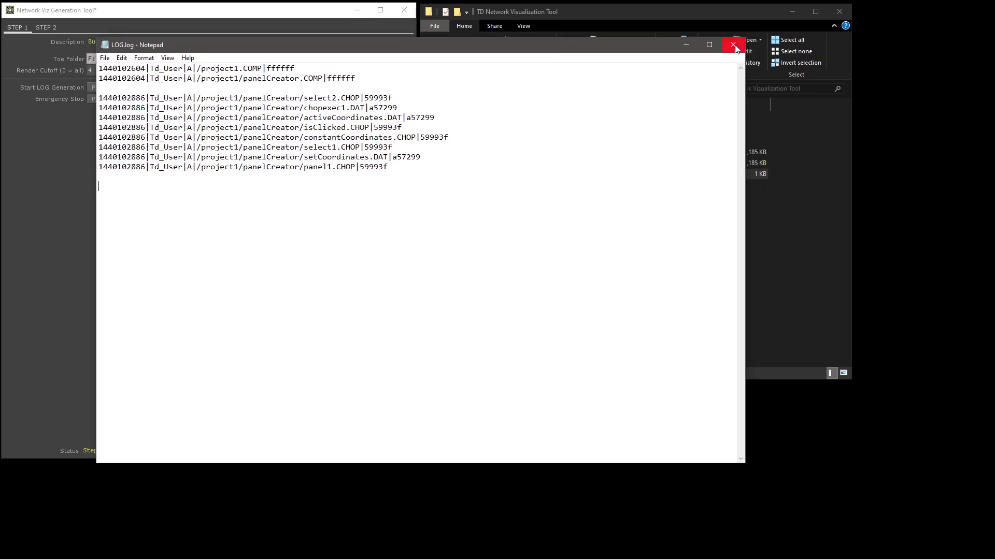
pyautogui.click(733, 46)
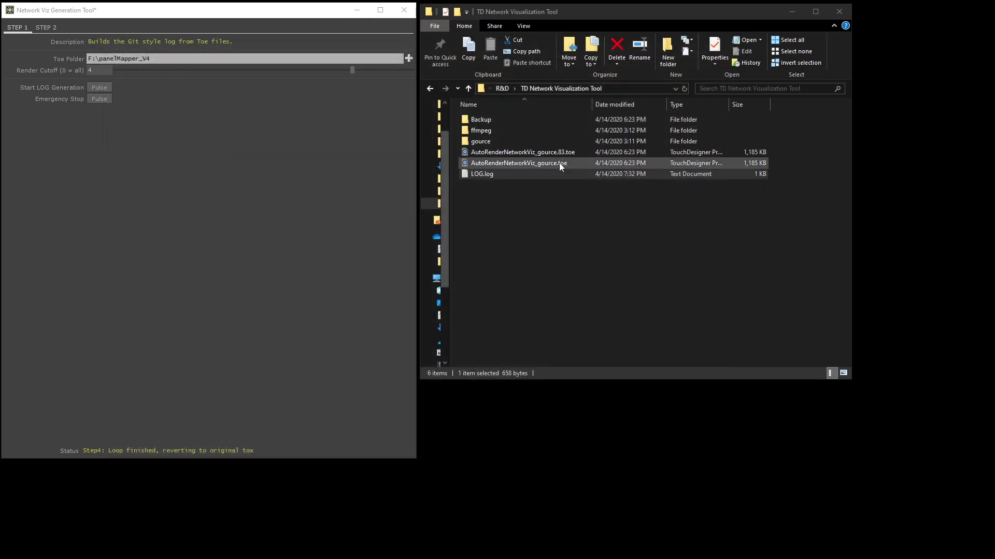
# Show the tool's STEP 2 Gource settings and look through the gource and ffmpeg folders beside the project files.
pyautogui.click(44, 29)
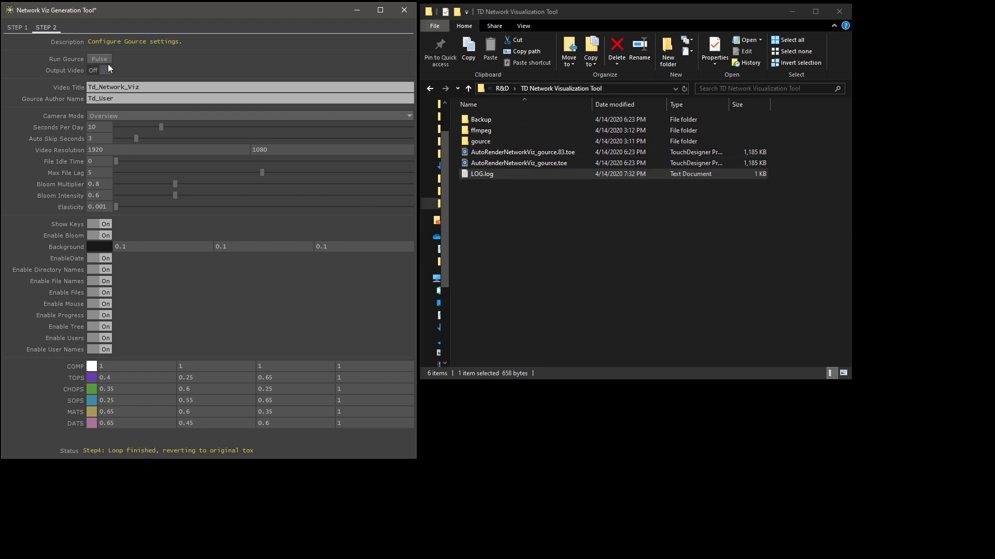
pyautogui.doubleClick(498, 141)
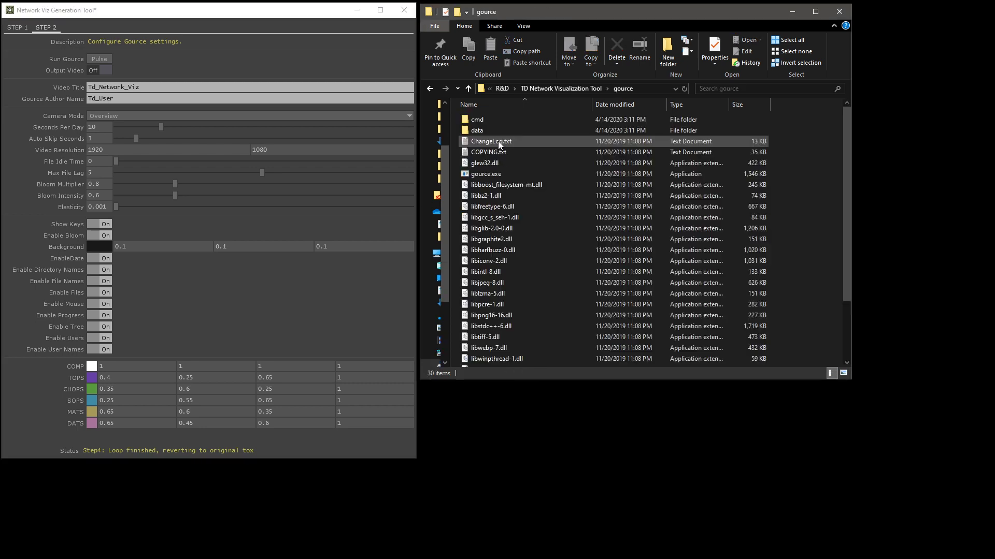
pyautogui.click(590, 88)
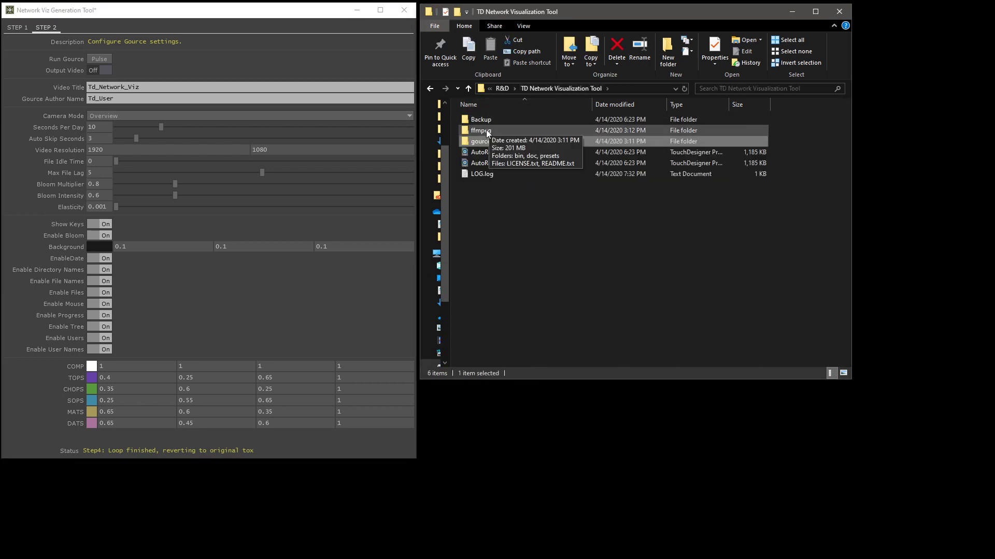
pyautogui.doubleClick(481, 130)
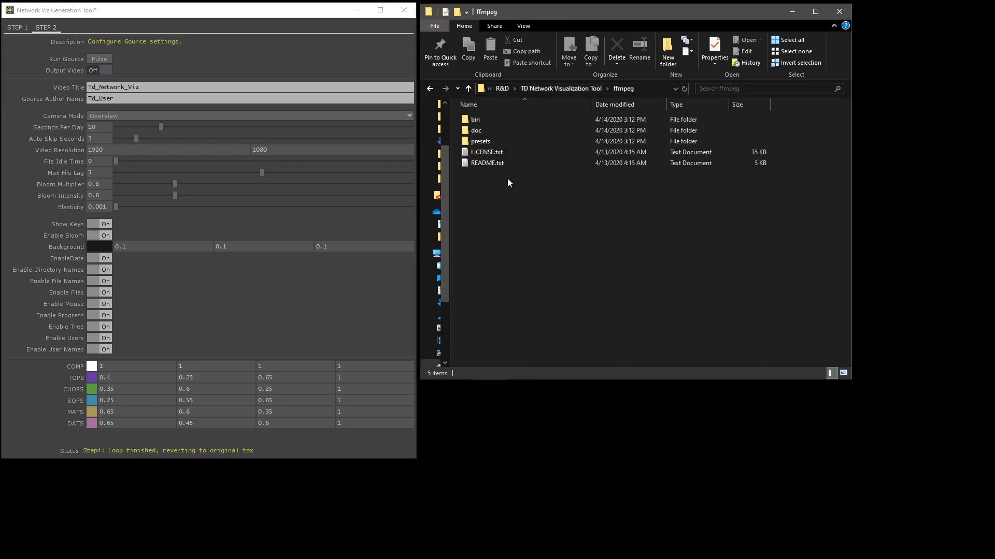
pyautogui.click(590, 89)
pyautogui.moveTo(561, 241); pyautogui.dragTo(478, 128)
pyautogui.moveTo(617, 281); pyautogui.dragTo(478, 119)
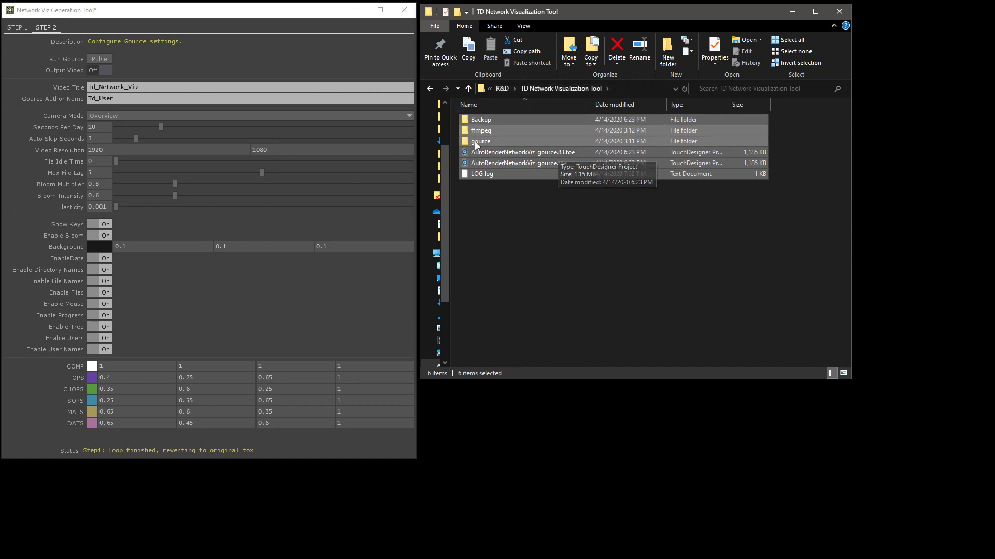
pyautogui.click(558, 272)
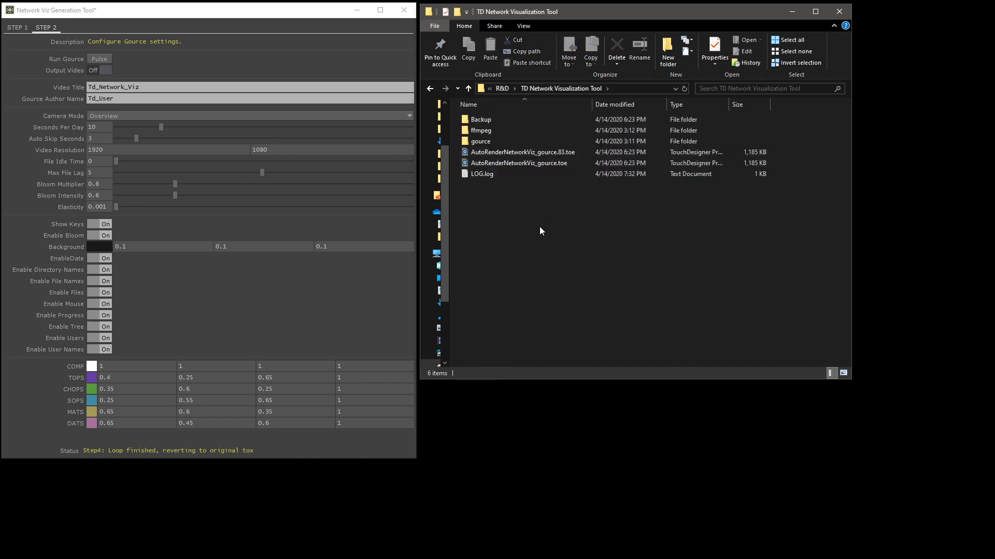
# Compare the STEP 2 settings with the Gource wiki's Controls page, covering file lag and bloom options, and put the browser away.
pyautogui.click(154, 87)
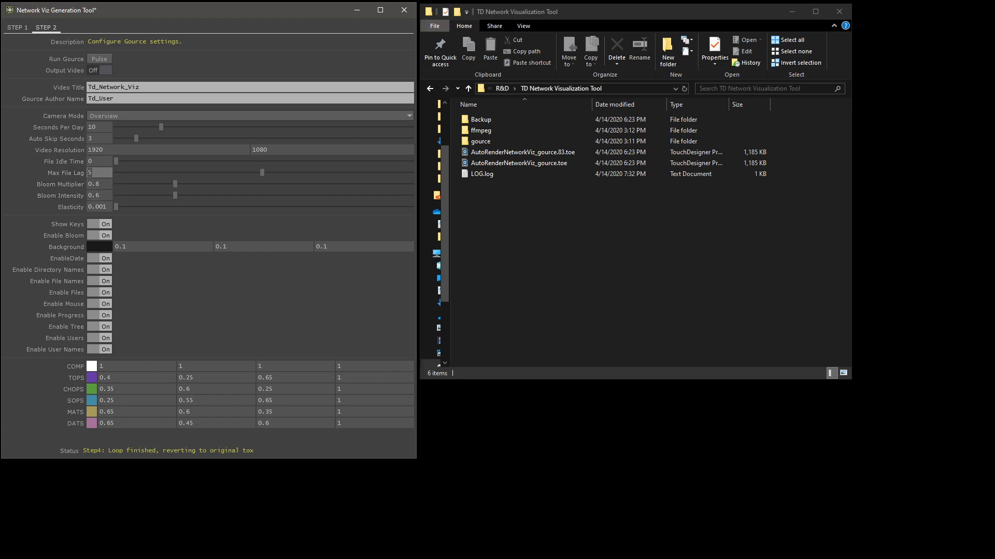
pyautogui.moveTo(388, 558); pyautogui.dragTo(418, 45)
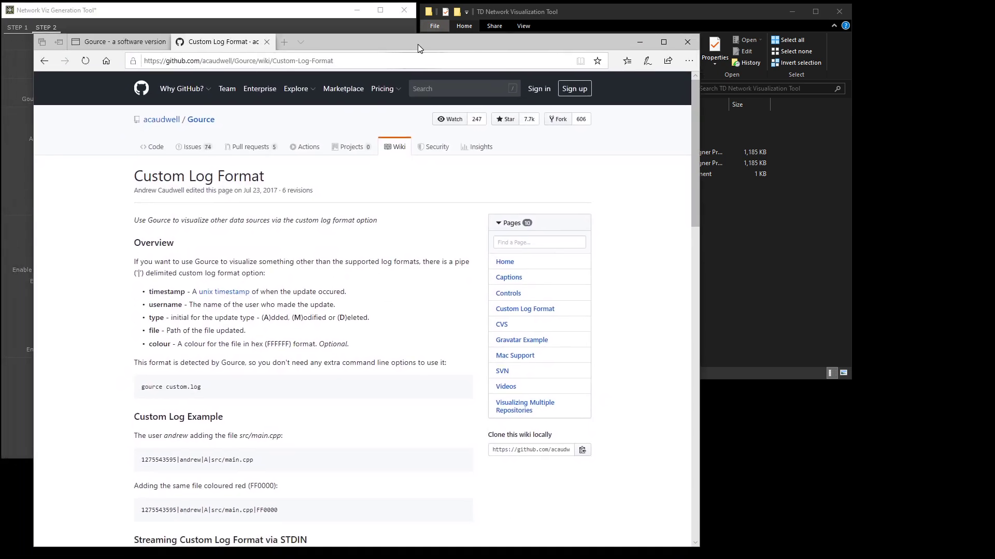
pyautogui.click(507, 286)
pyautogui.scroll(-2, 204, 248)
pyautogui.scroll(-20, 204, 247)
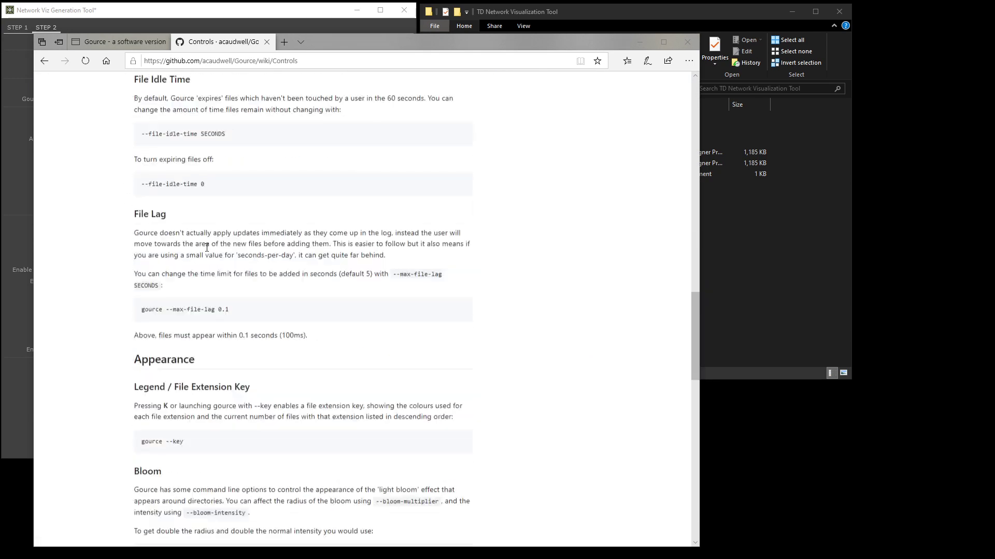
pyautogui.scroll(-3, 207, 248)
pyautogui.moveTo(201, 238); pyautogui.dragTo(170, 238)
pyautogui.moveTo(320, 353); pyautogui.dragTo(195, 352)
pyautogui.moveTo(331, 48); pyautogui.dragTo(605, 118)
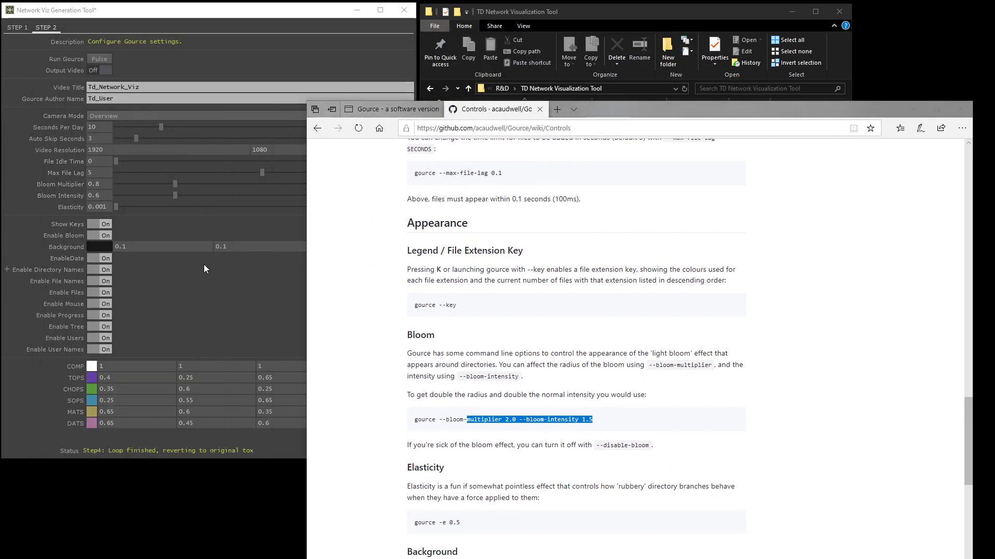
pyautogui.moveTo(698, 117); pyautogui.dragTo(542, 558)
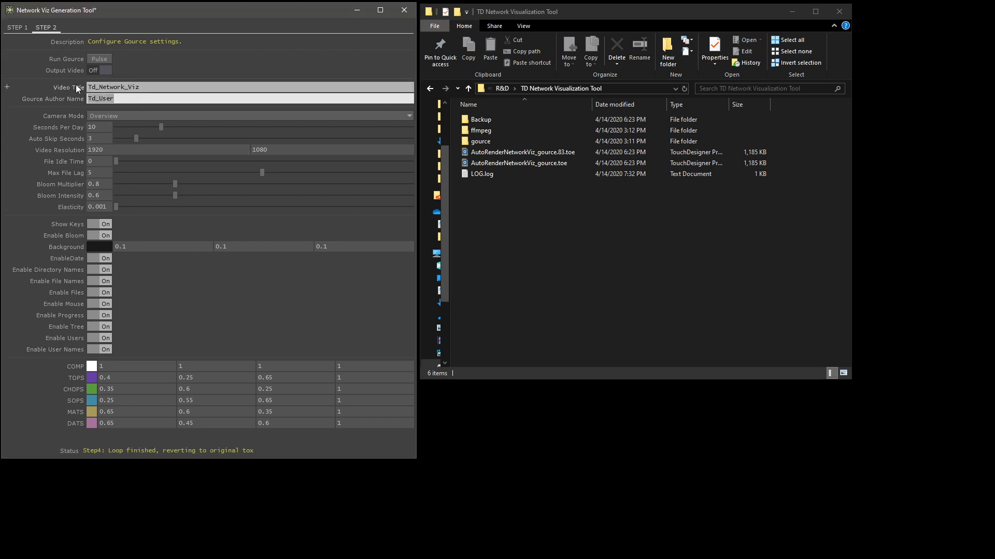
# Check the Video Title and Gource Author Name in STEP 2, glance at STEP 1, and run Gource with Output Video off.
pyautogui.moveTo(160, 86); pyautogui.dragTo(94, 85)
pyautogui.click(141, 97)
pyautogui.click(21, 27)
pyautogui.click(42, 28)
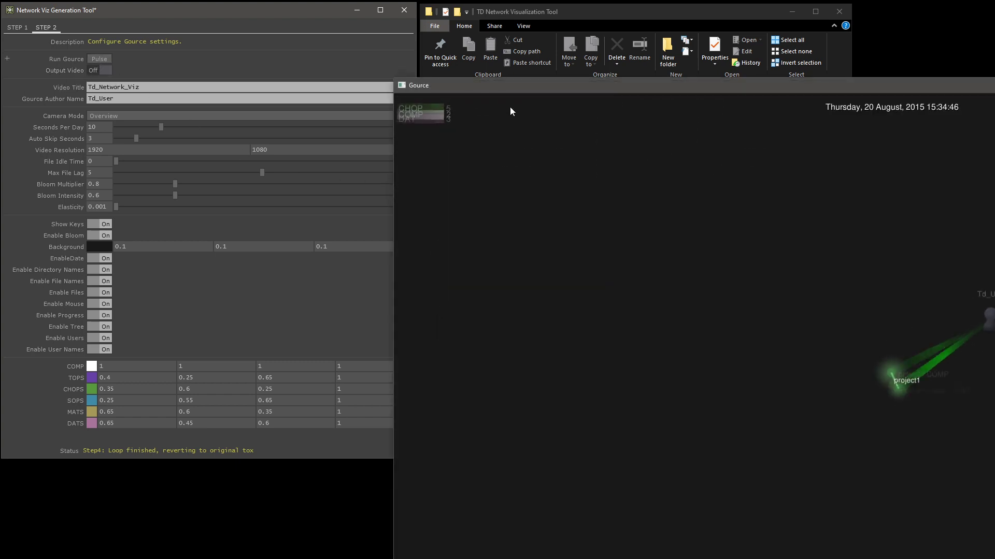
# Bring the Gource window fully into view, inspect the operator nodes' names and paths, and close the visualization.
pyautogui.moveTo(533, 96); pyautogui.dragTo(144, 14)
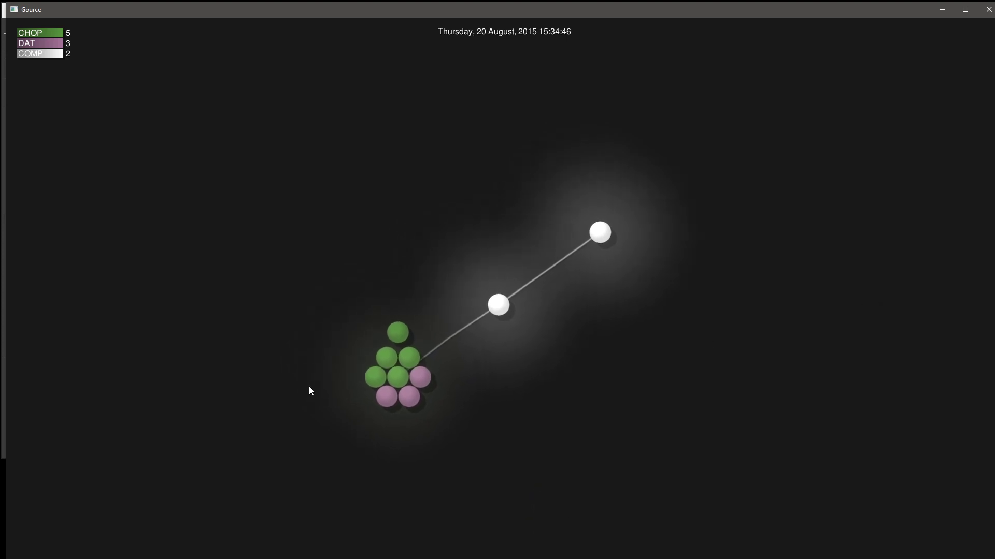
pyautogui.moveTo(396, 336)
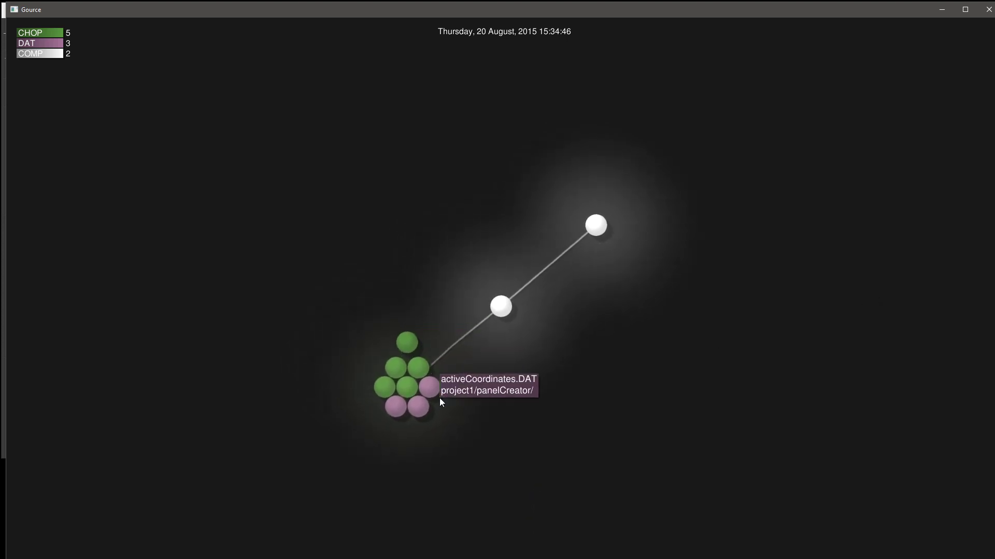
pyautogui.scroll(2, 387, 434)
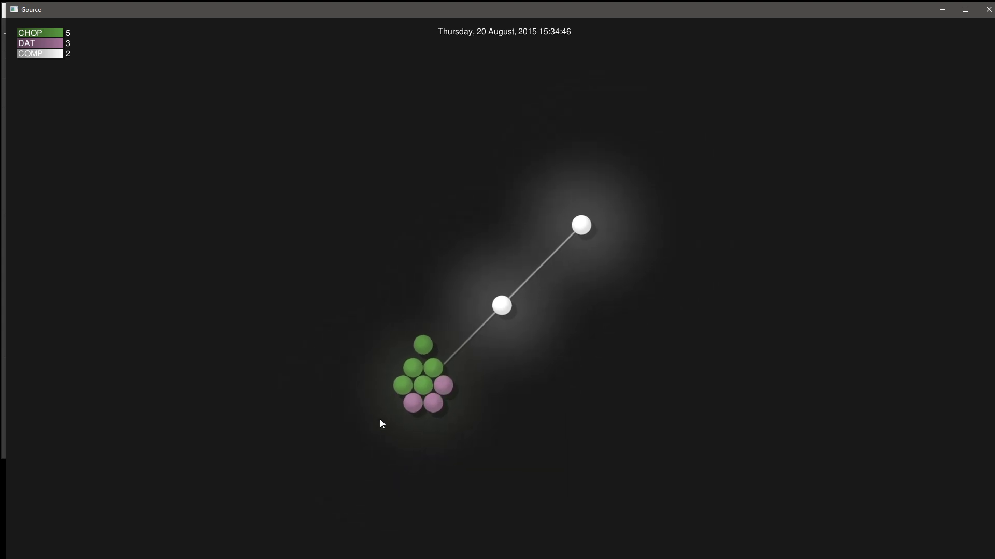
pyautogui.moveTo(474, 15); pyautogui.dragTo(616, 126)
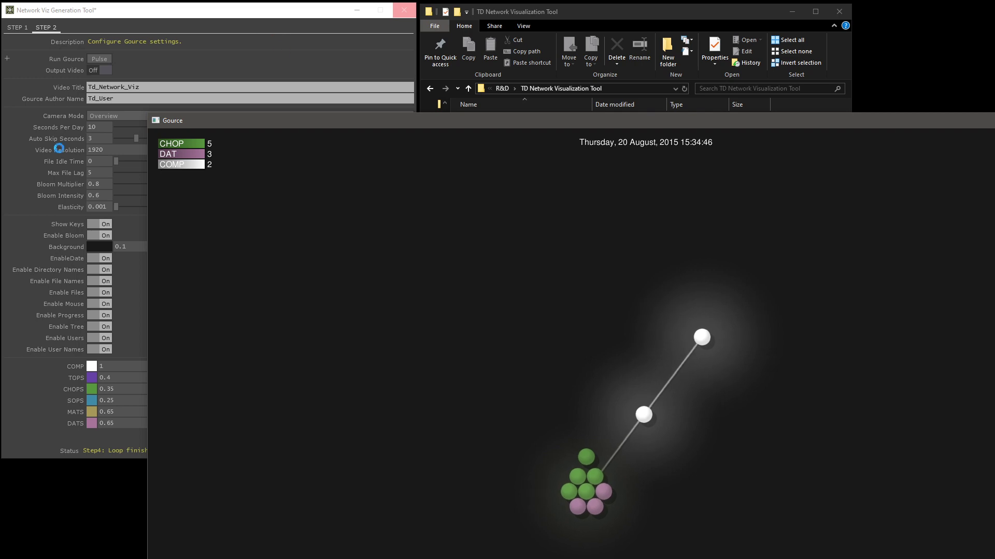
pyautogui.click(102, 120)
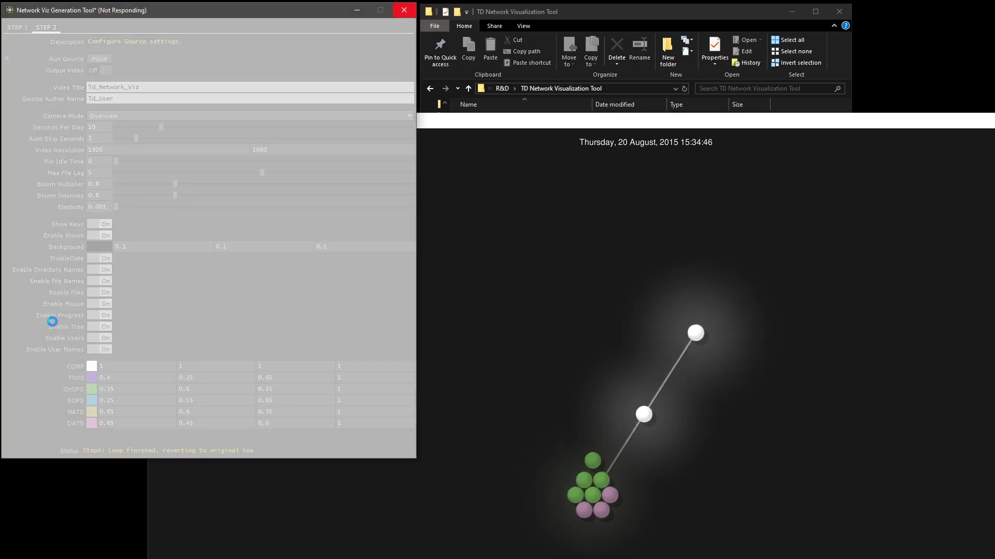
pyautogui.click(652, 117)
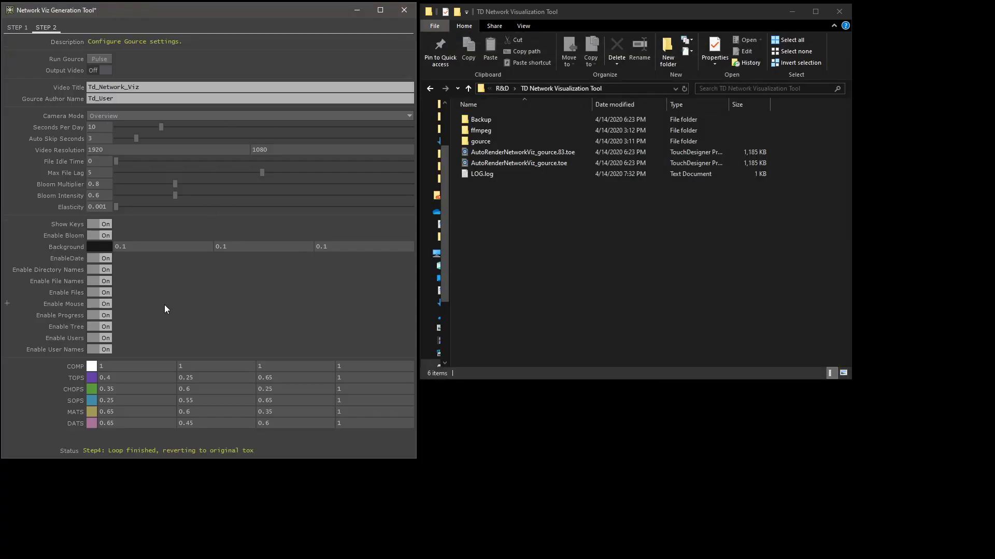
# Turn on Output Video in STEP 2 and run Gource.
pyautogui.click(487, 229)
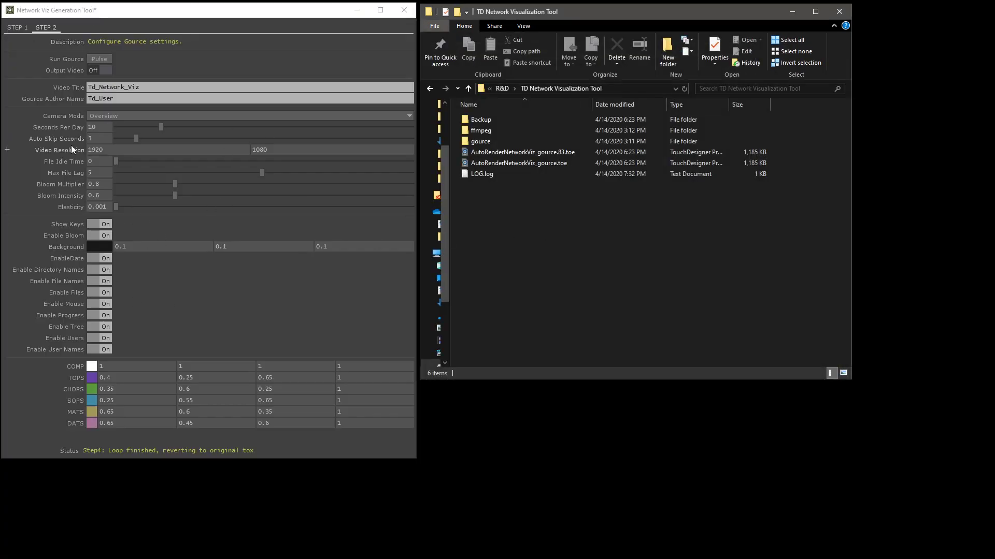
pyautogui.click(101, 70)
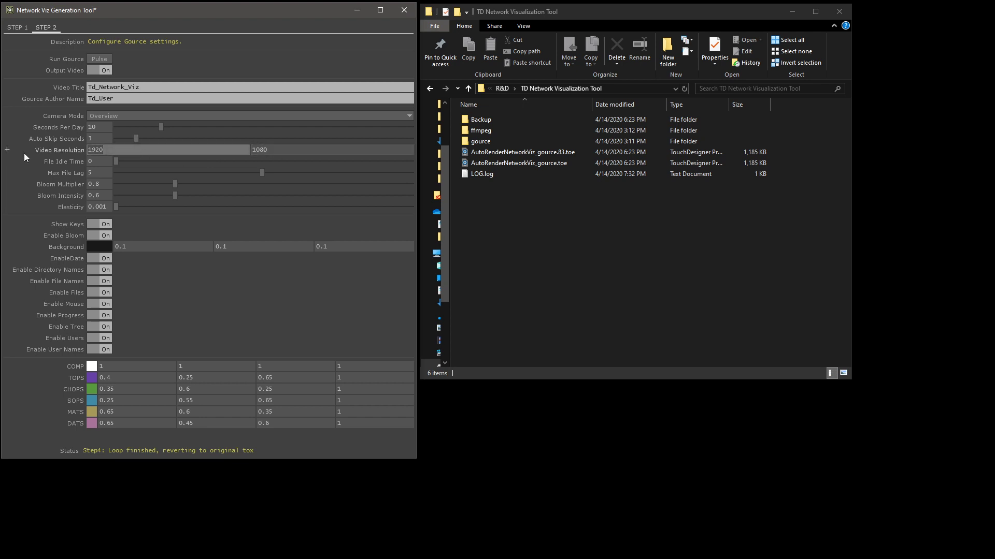
pyautogui.click(105, 61)
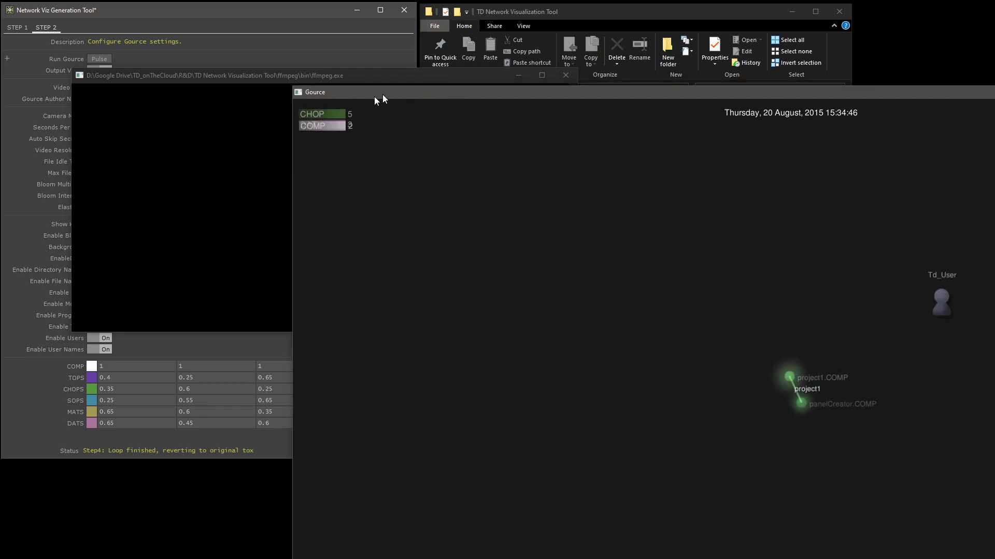
# Watch the Gource render and identify the panelCreator.COMP node, close the window, and select NetworkVizAnimation.mp4 in the tool folder.
pyautogui.moveTo(217, 76); pyautogui.dragTo(173, 65)
pyautogui.moveTo(632, 138); pyautogui.dragTo(419, 14)
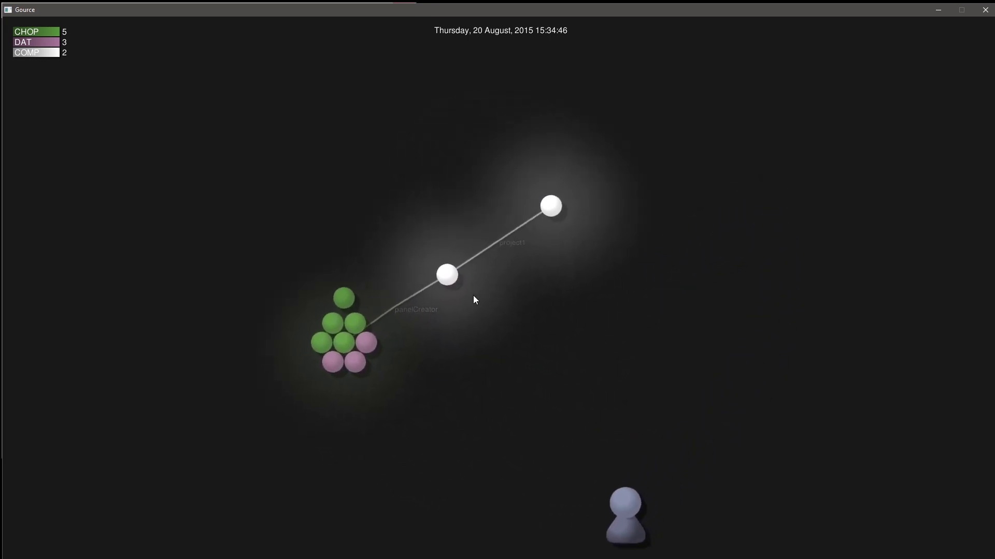
pyautogui.moveTo(484, 294)
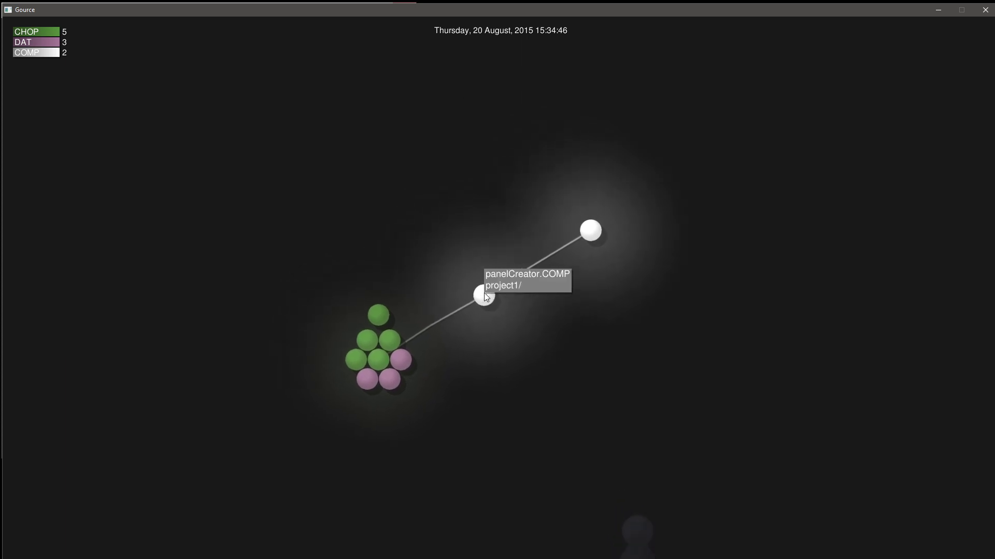
pyautogui.moveTo(465, 9); pyautogui.dragTo(465, 8)
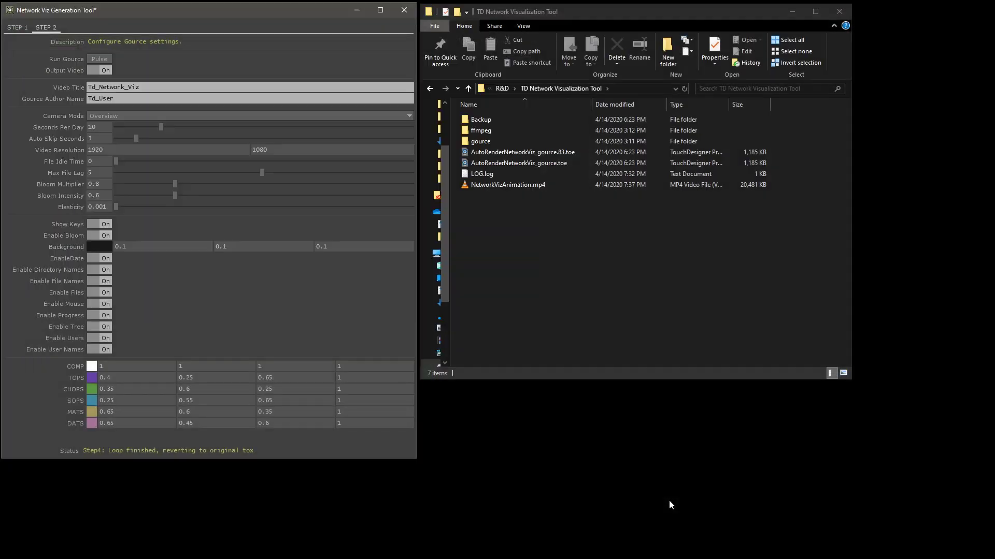
pyautogui.click(526, 186)
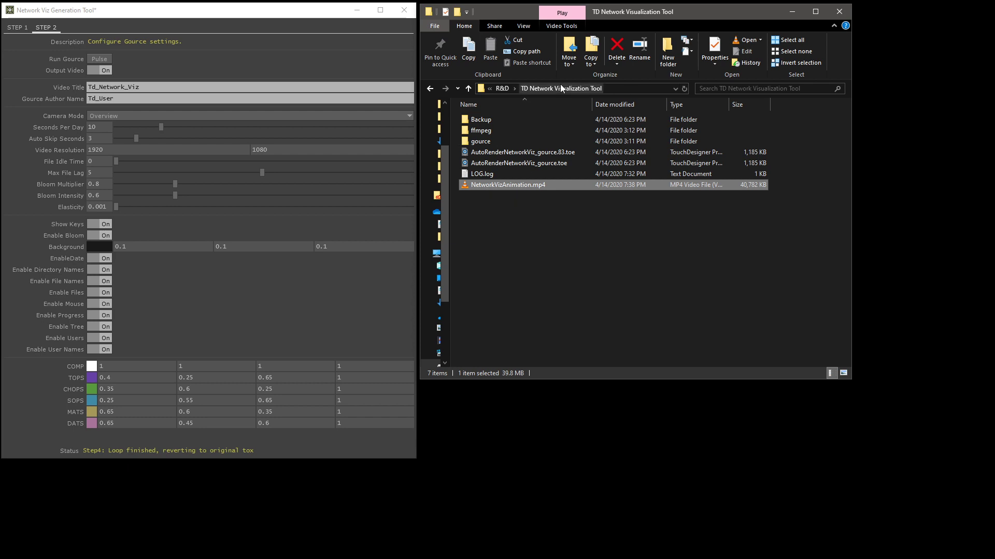
# Play NetworkVizAnimation.mp4 to check the exported visualization, and close the video player.
pyautogui.doubleClick(506, 187)
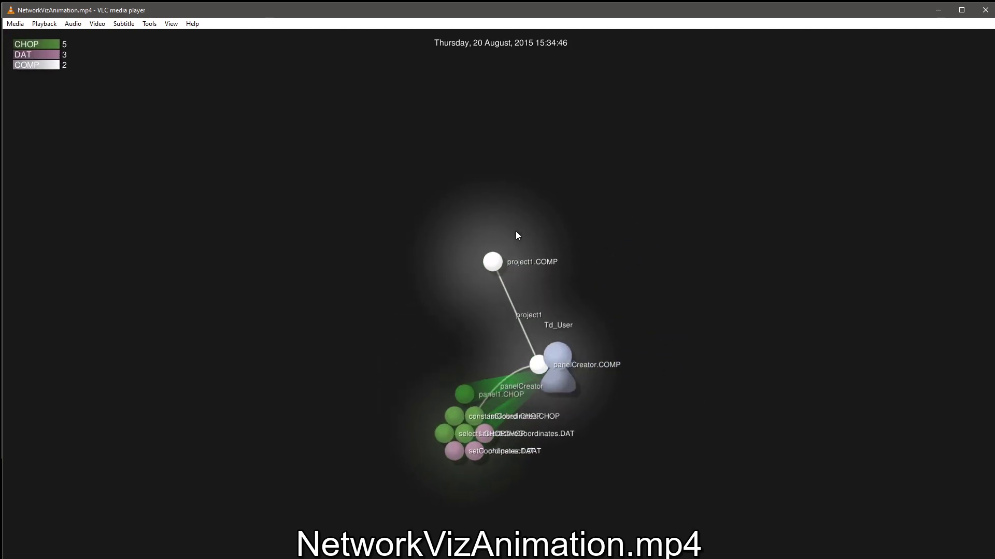
pyautogui.click(985, 10)
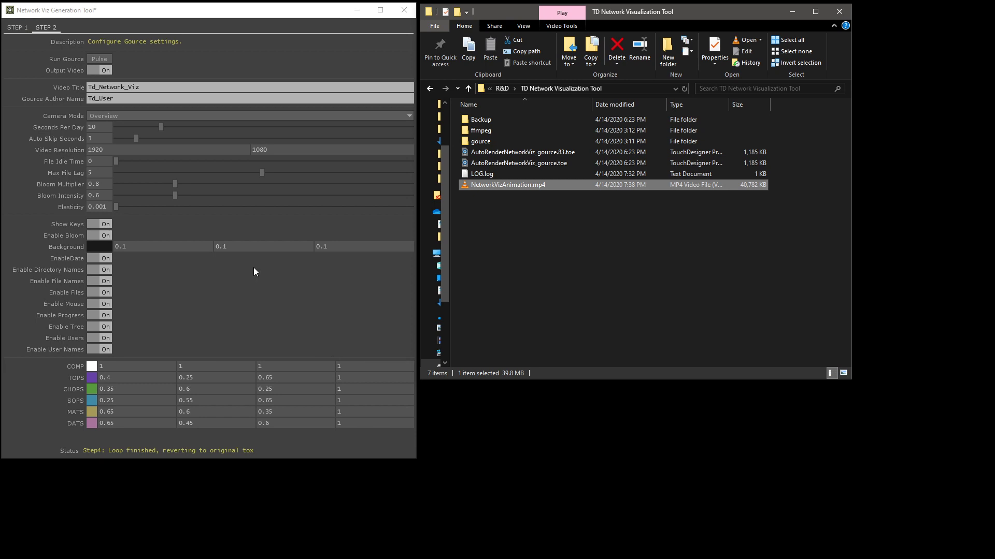
# Compare the STEP 1 and STEP 2 parameter pages of the Network Viz Generation Tool.
pyautogui.click(14, 29)
pyautogui.click(44, 26)
pyautogui.click(12, 27)
pyautogui.click(36, 26)
pyautogui.click(23, 28)
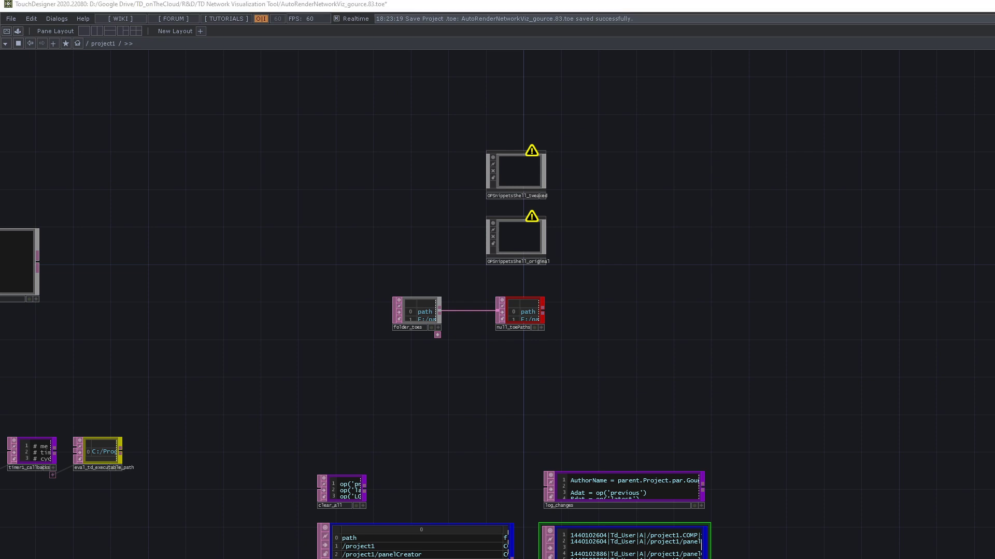
# Locate the OPSnippetsShell_tweaked and OPSnippetsShell_original components in the project1 network of TouchDesigner.
pyautogui.moveTo(686, 220)
pyautogui.mouseDown()
pyautogui.moveTo(720, 216)
pyautogui.moveTo(679, 233)
pyautogui.mouseUp()
pyautogui.moveTo(510, 154); pyautogui.dragTo(510, 166, button='middle')
pyautogui.scroll(1, 510, 164)
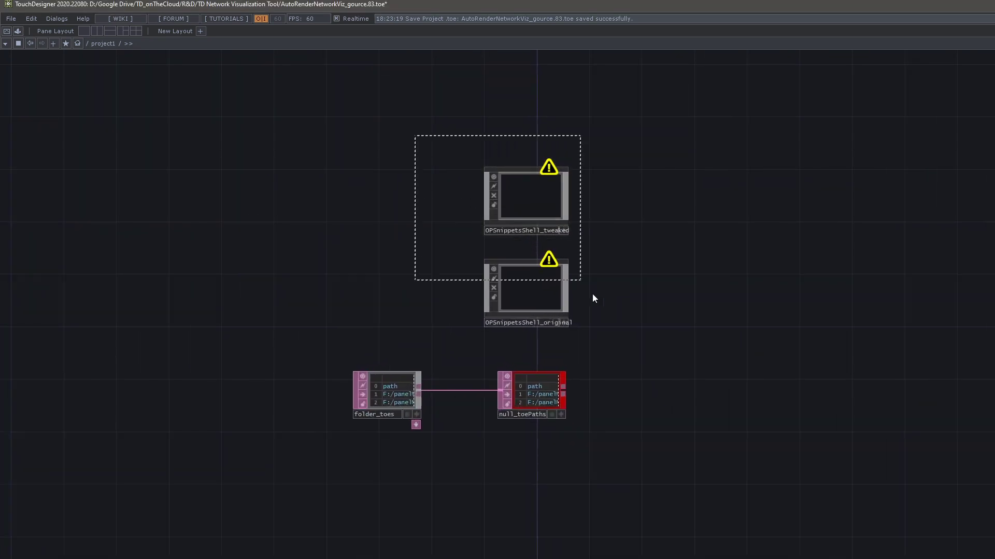
pyautogui.moveTo(603, 310); pyautogui.dragTo(606, 313, button='right')
pyautogui.moveTo(459, 276); pyautogui.dragTo(458, 275, button='right')
pyautogui.scroll(4, 497, 279)
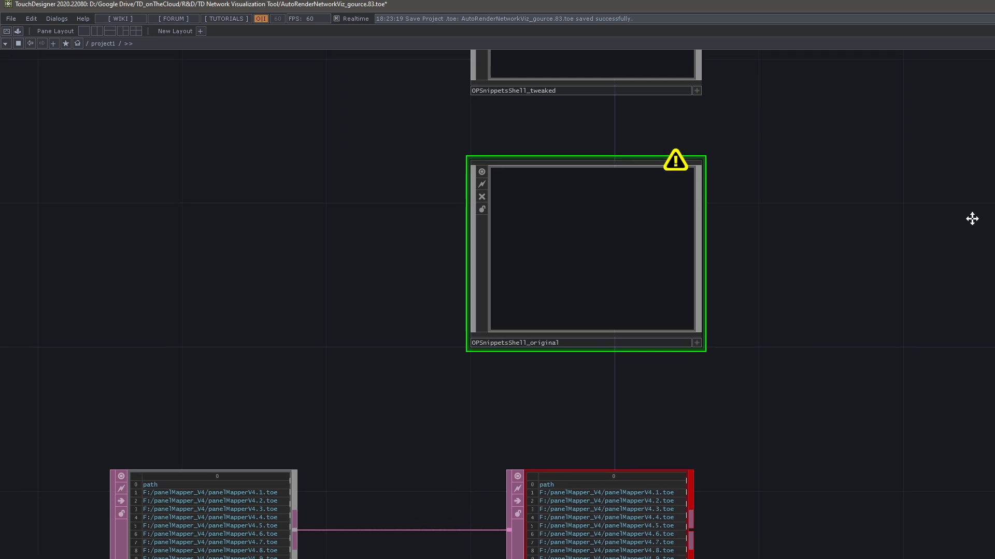
# Select the OPSnippetsShell_tweaked component and go inside its network.
pyautogui.moveTo(979, 229); pyautogui.dragTo(989, 332)
pyautogui.click(665, 141)
pyautogui.scroll(-3, 665, 141)
pyautogui.moveTo(659, 122); pyautogui.dragTo(765, 166)
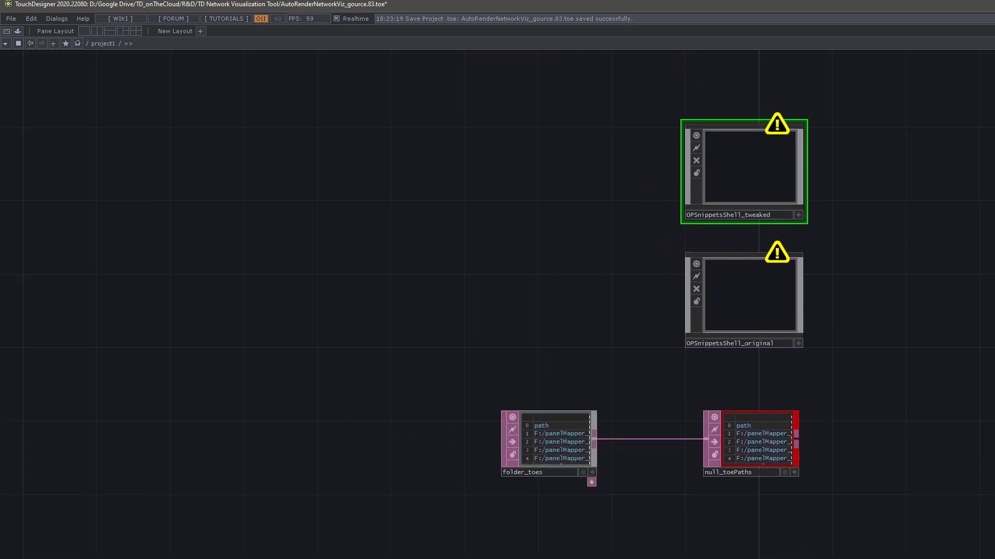
pyautogui.scroll(5, 766, 233)
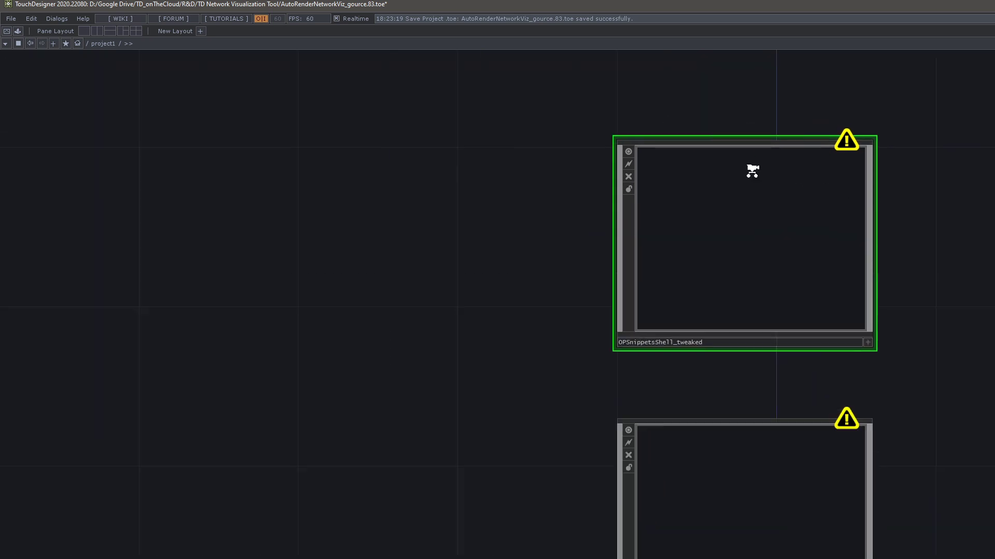
pyautogui.moveTo(782, 298); pyautogui.dragTo(765, 337)
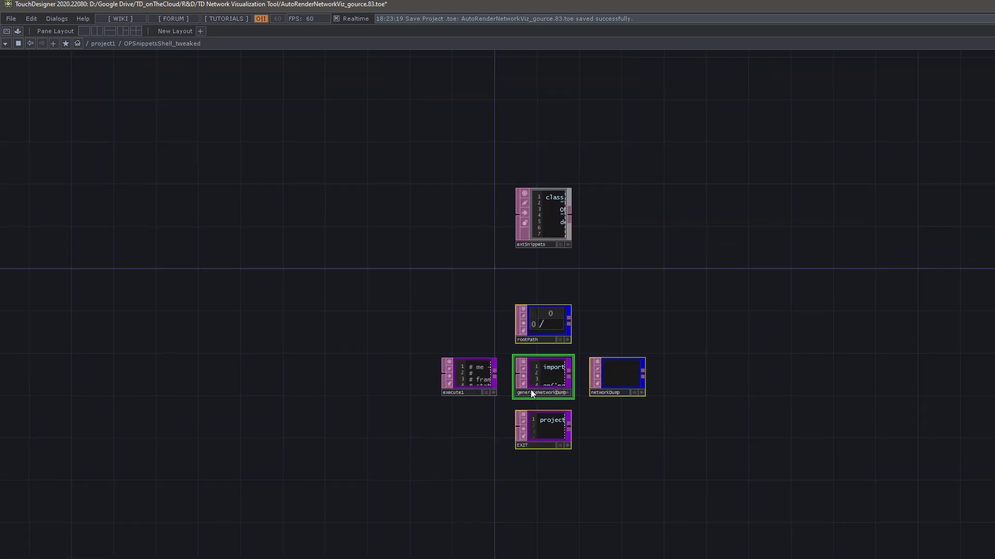
# Select the extSnippets DAT, and select the group of five DATs below it instead.
pyautogui.moveTo(438, 114); pyautogui.dragTo(609, 268, button='right')
pyautogui.moveTo(431, 124); pyautogui.dragTo(511, 166, button='right')
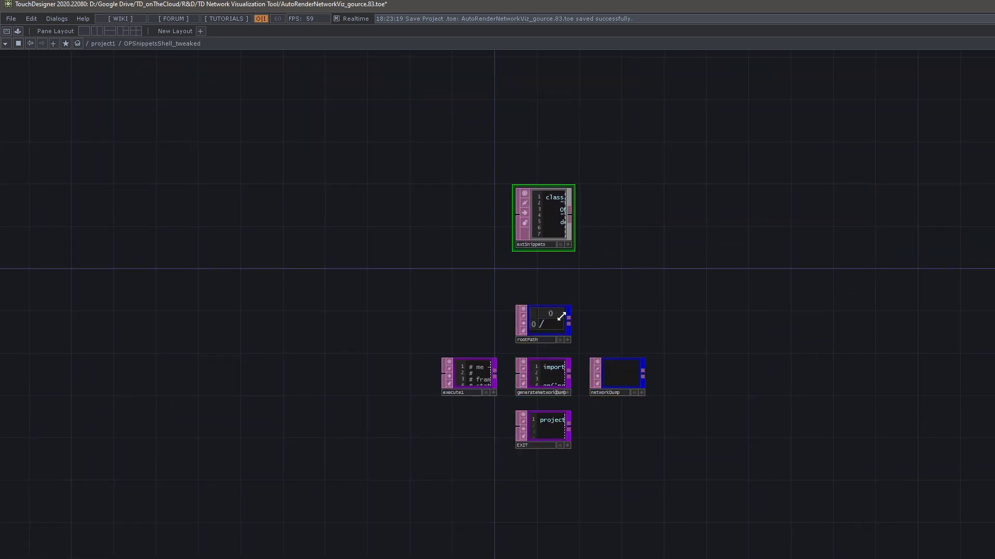
pyautogui.moveTo(403, 284); pyautogui.dragTo(695, 481, button='right')
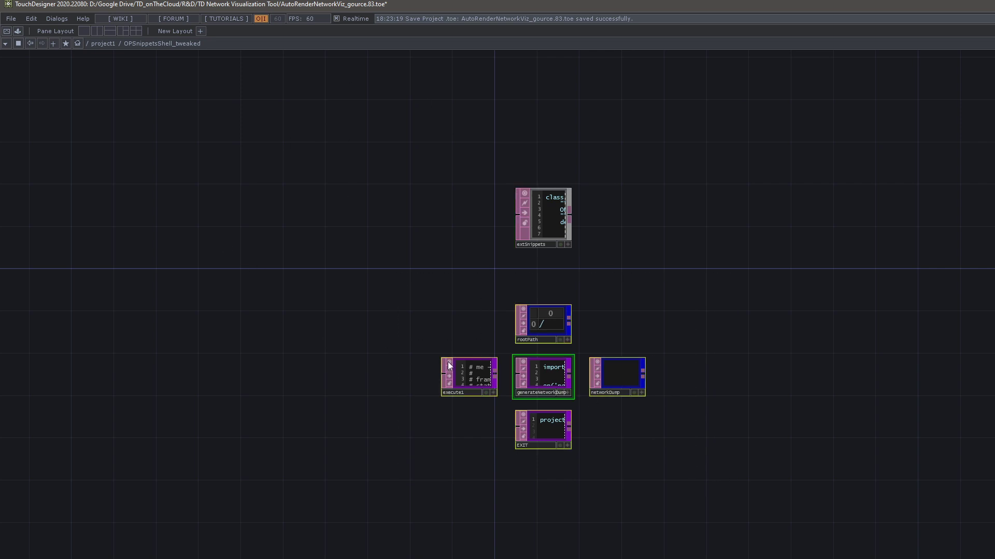
# Frame the five selected DATs, read the generateNetworkDump script, and select the EXIT DAT.
pyautogui.hotkey('shift', 'h')
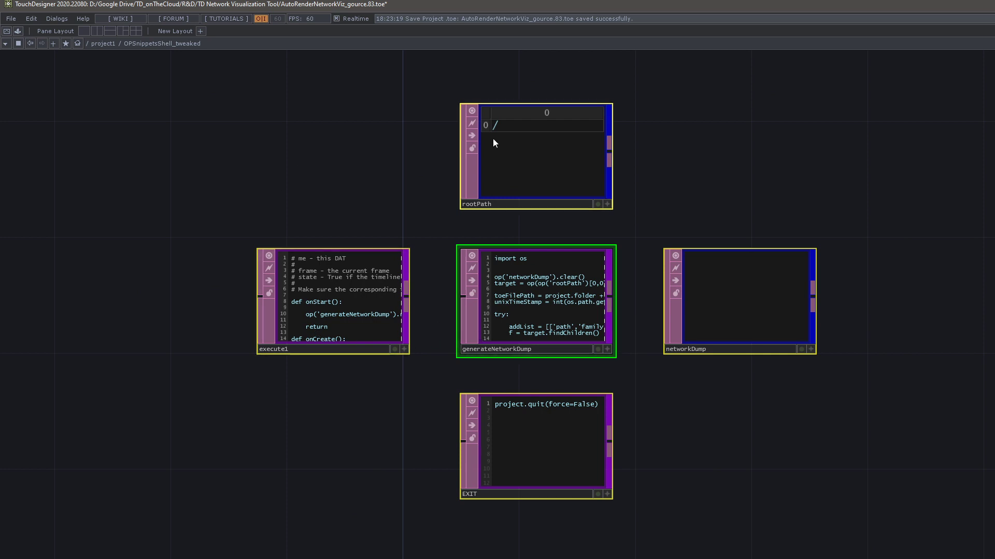
pyautogui.scroll(3, 596, 385)
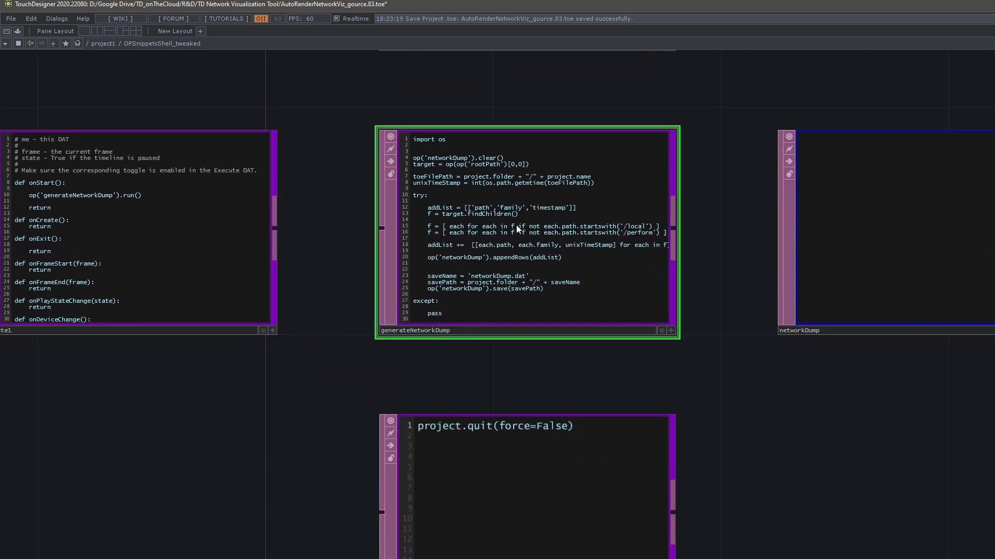
pyautogui.click(508, 468)
pyautogui.scroll(-4, 511, 466)
pyautogui.moveTo(336, 212); pyautogui.dragTo(350, 220)
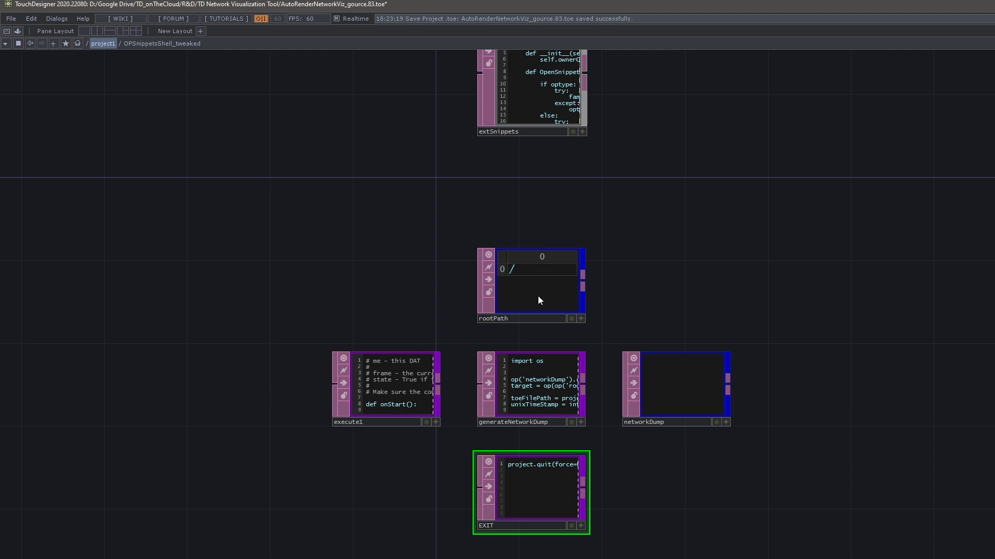
# Return to project1 and go inside OPSnippetsShell_original to examine its extSnippets DAT.
pyautogui.press('u')
pyautogui.scroll(-5, 645, 268)
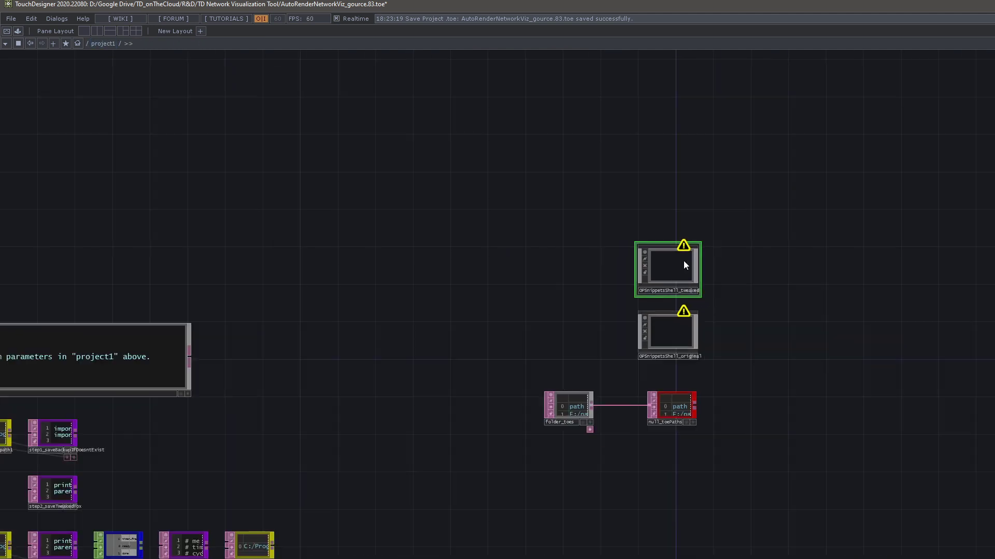
pyautogui.scroll(3, 674, 261)
pyautogui.moveTo(674, 263); pyautogui.dragTo(674, 330, button='middle')
pyautogui.click(663, 513)
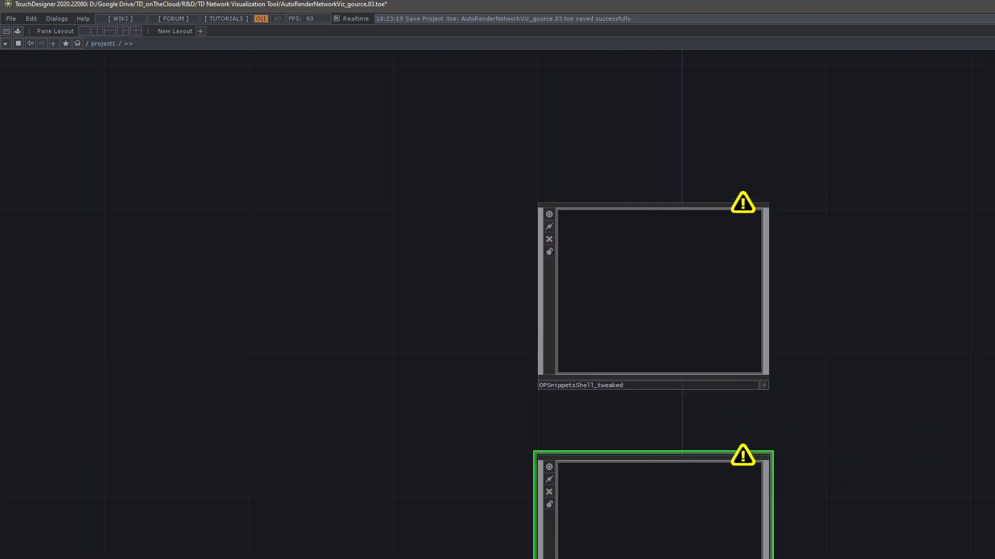
pyautogui.moveTo(851, 416); pyautogui.dragTo(857, 314)
pyautogui.scroll(3, 660, 454)
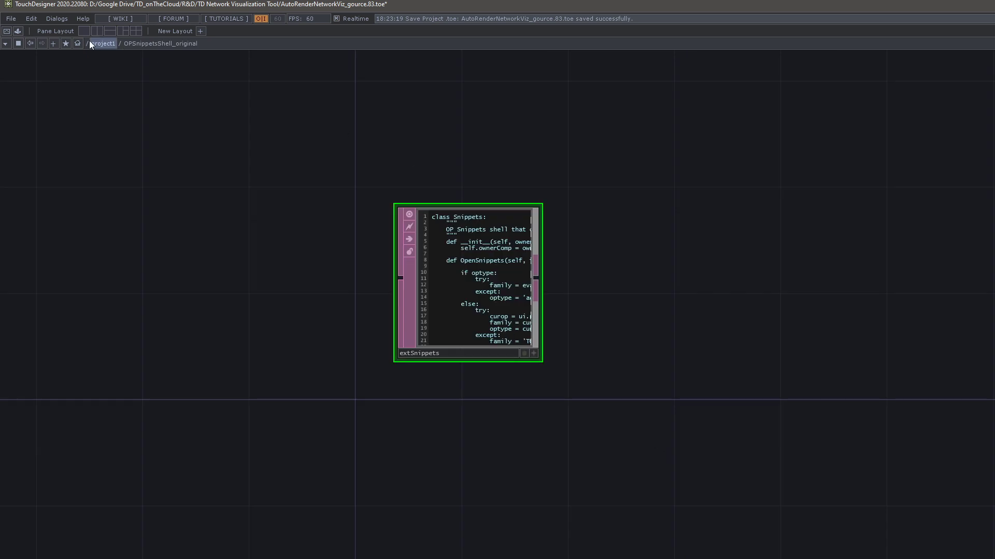
# Go back to project1 and read the step1_saveBackupIfDoesntExist script in the STEP 1 node group.
pyautogui.scroll(-6, 508, 280)
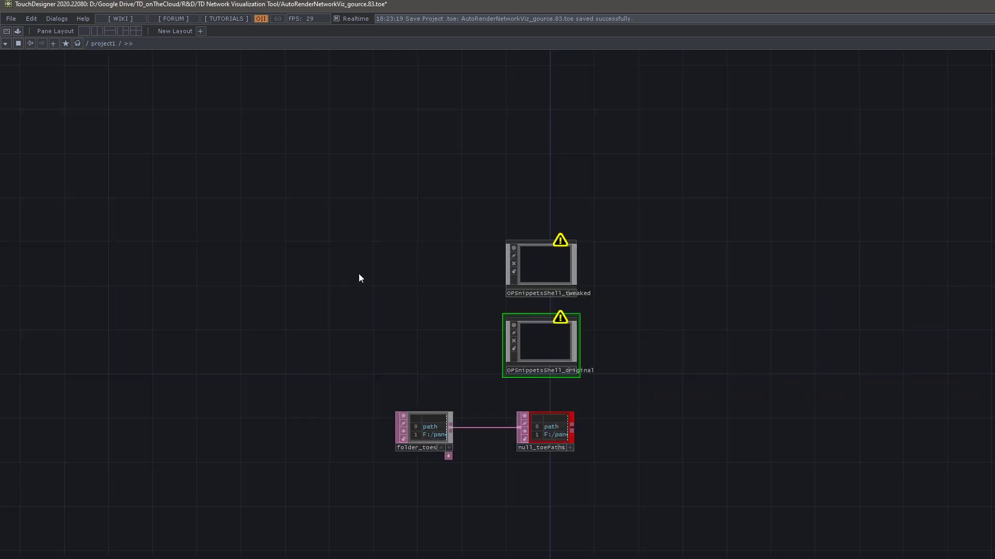
pyautogui.moveTo(349, 276); pyautogui.dragTo(805, 154)
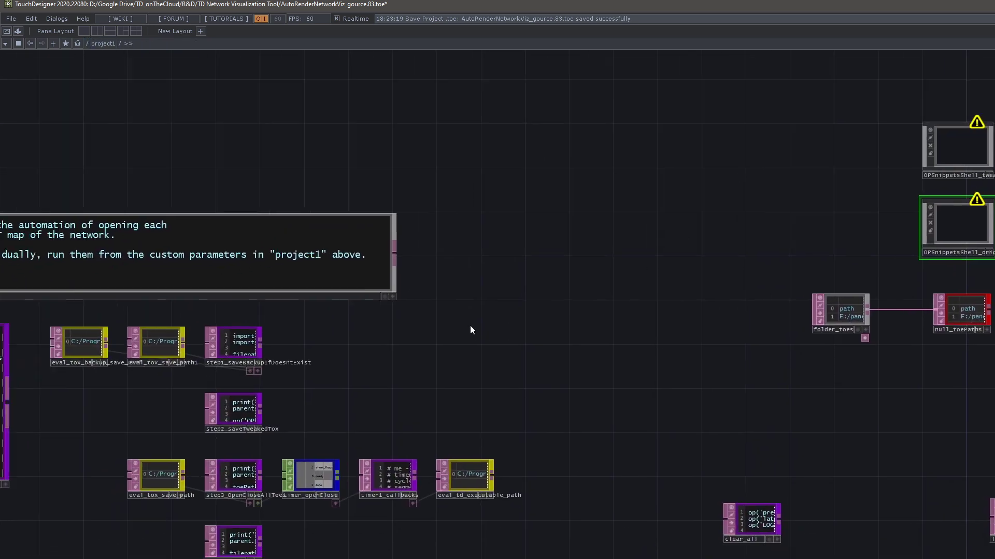
pyautogui.moveTo(470, 330); pyautogui.dragTo(609, 329)
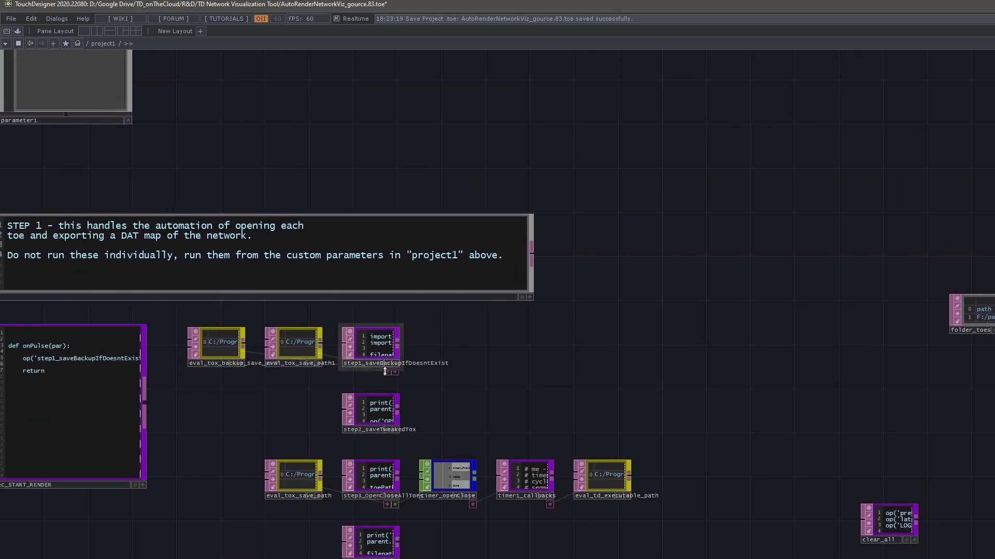
pyautogui.scroll(10, 363, 356)
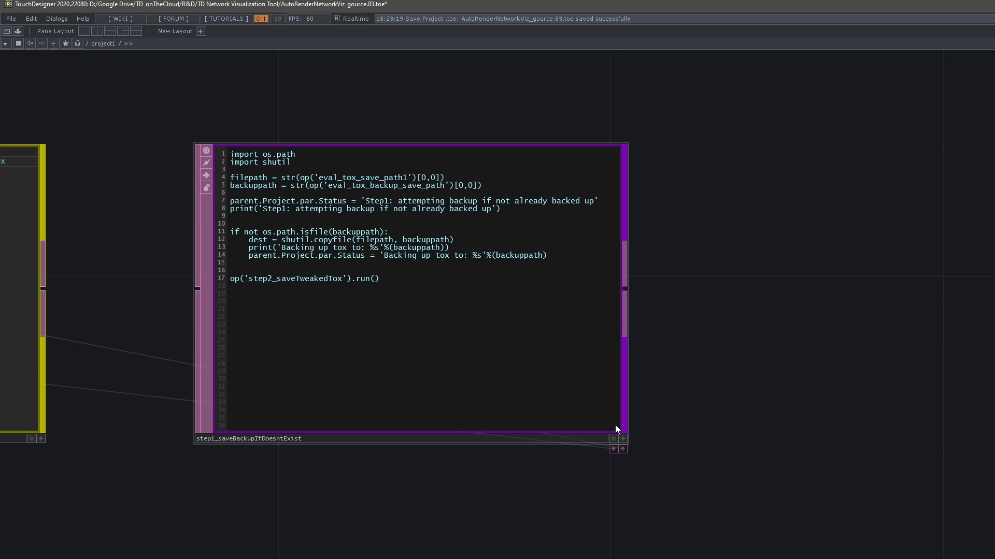
# Select the eval_tox_save_path1 DAT and read the tox file path it holds.
pyautogui.scroll(-5, 610, 357)
pyautogui.moveTo(362, 321); pyautogui.dragTo(451, 322)
pyautogui.scroll(4, 272, 279)
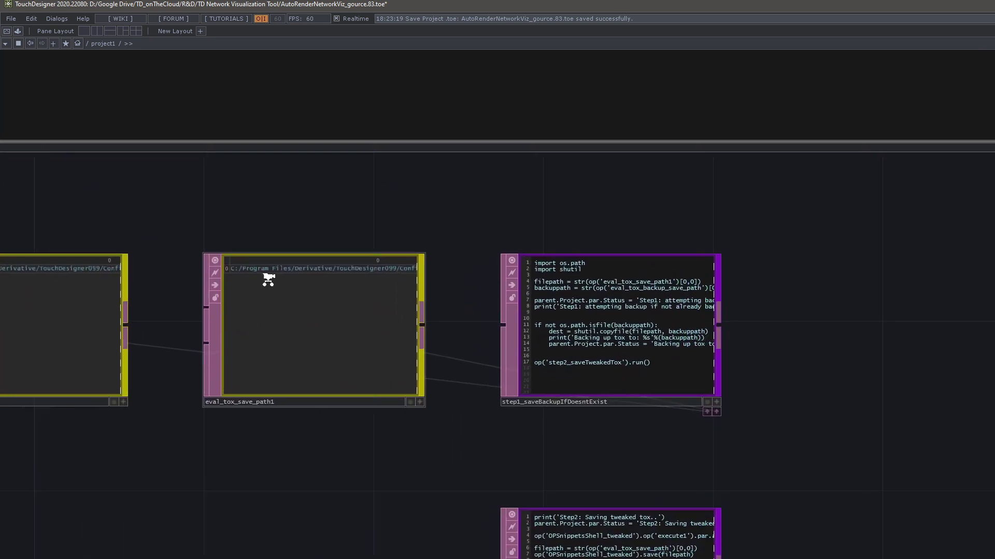
pyautogui.click(269, 280)
pyautogui.moveTo(382, 186); pyautogui.dragTo(633, 200)
pyautogui.scroll(2, 623, 217)
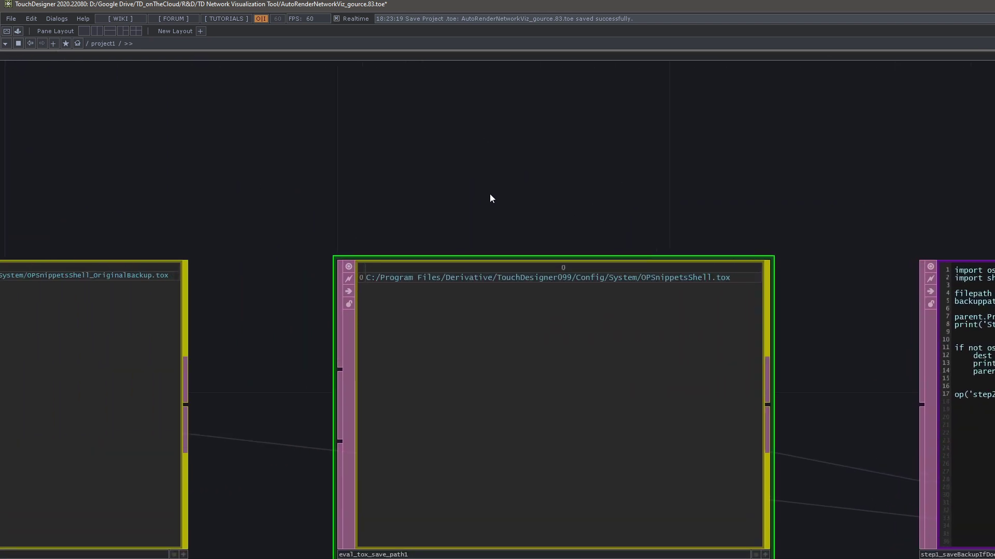
# Select the eval_tox_backup_save_path DAT and copy its folder path, C:/Program Files/Derivative/TouchDesigner099/Config/System/, without the file name.
pyautogui.moveTo(507, 191); pyautogui.dragTo(849, 181)
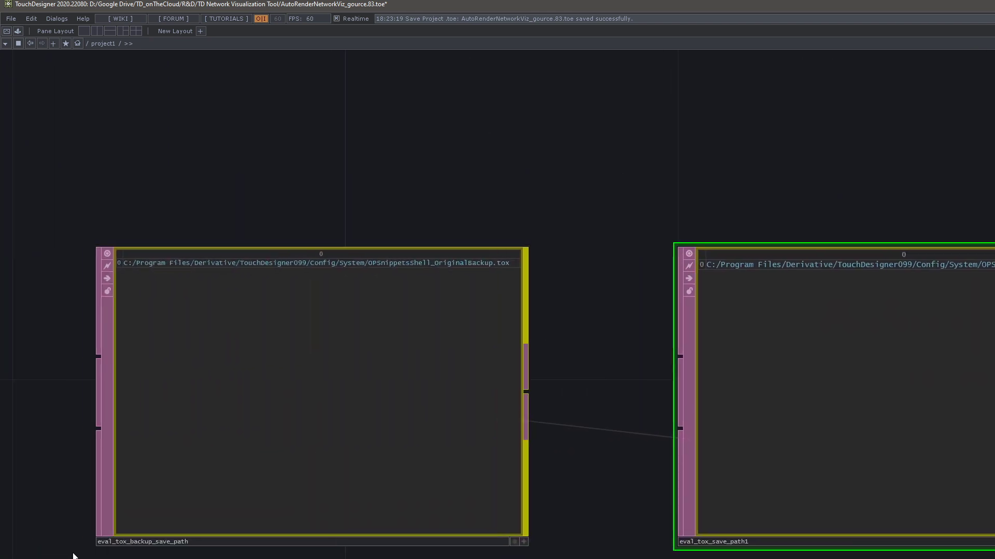
pyautogui.click(207, 543)
pyautogui.moveTo(204, 217); pyautogui.dragTo(353, 199)
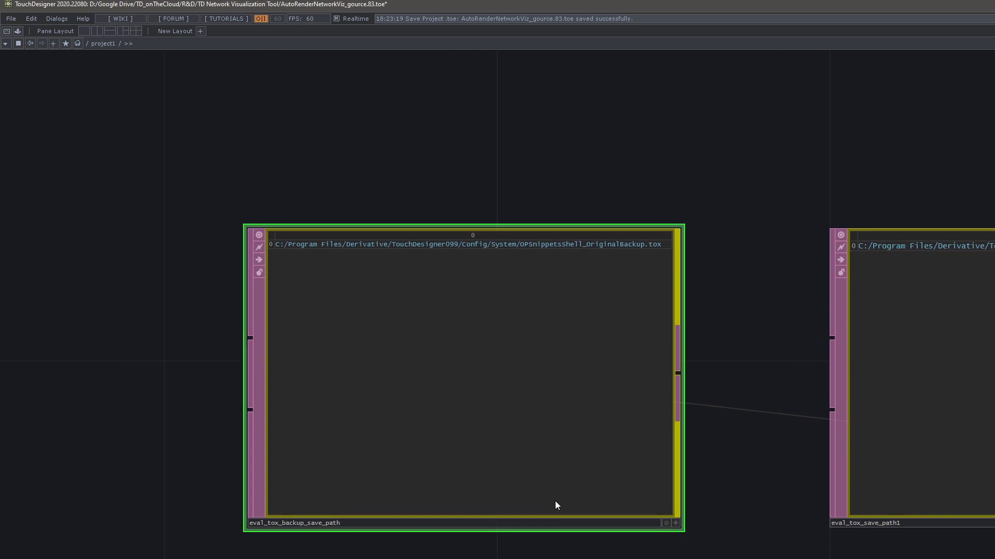
pyautogui.click(678, 525)
pyautogui.moveTo(498, 247); pyautogui.dragTo(253, 252)
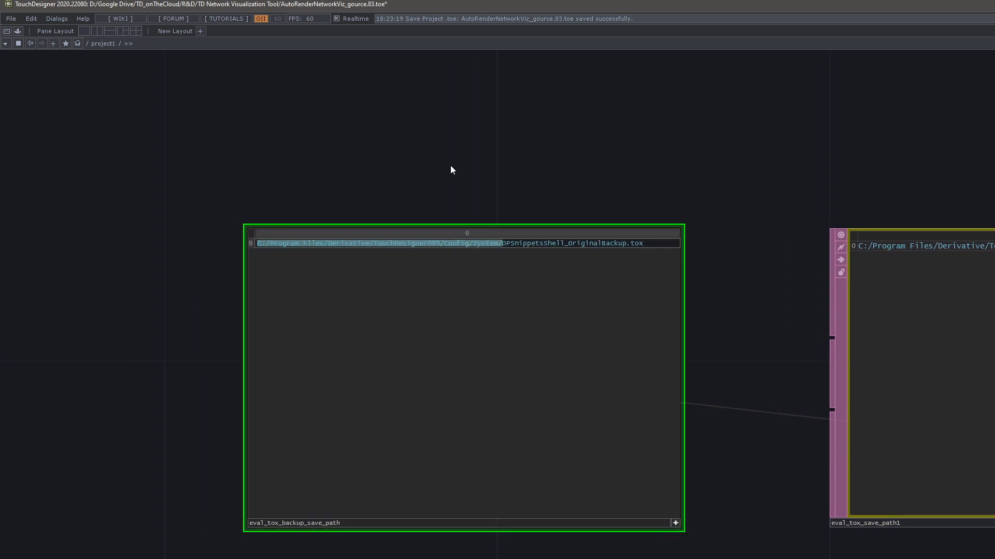
pyautogui.press('Escape')
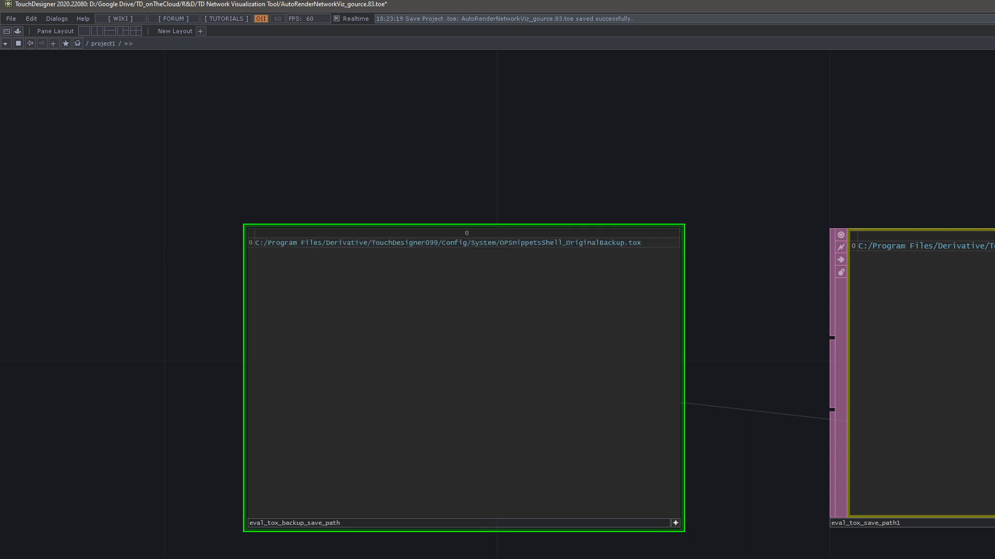
# Open C:/Program Files/Derivative/TouchDesigner099/Config/System/ in a new File Explorer window, and move and enlarge the window.
pyautogui.press('super+e')
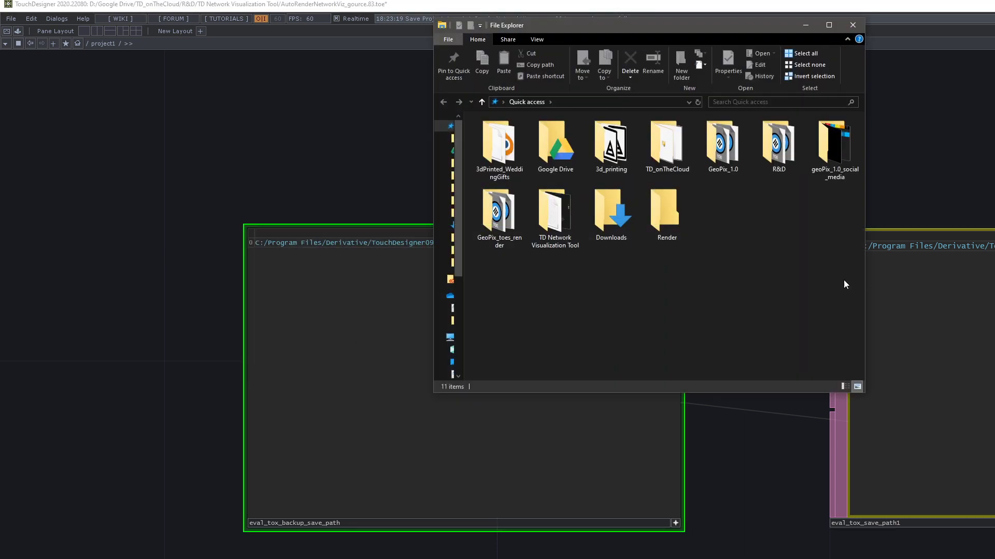
pyautogui.click(685, 101)
pyautogui.write('C:/Program Files/Derivative/TouchDesigner099/Config/System/')
pyautogui.press('Return')
pyautogui.moveTo(627, 25); pyautogui.dragTo(421, 39)
pyautogui.moveTo(658, 408); pyautogui.dragTo(771, 512)
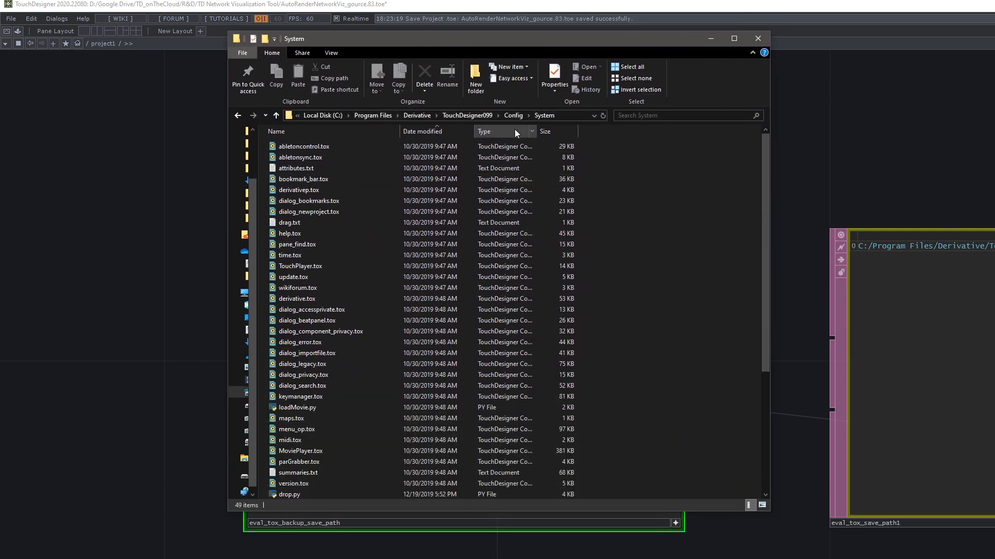
# Find and select OPSnippetsShell_OriginalBackup.tox in the System folder, comparing its name with the path in the backup DAT.
pyautogui.scroll(-6, 450, 239)
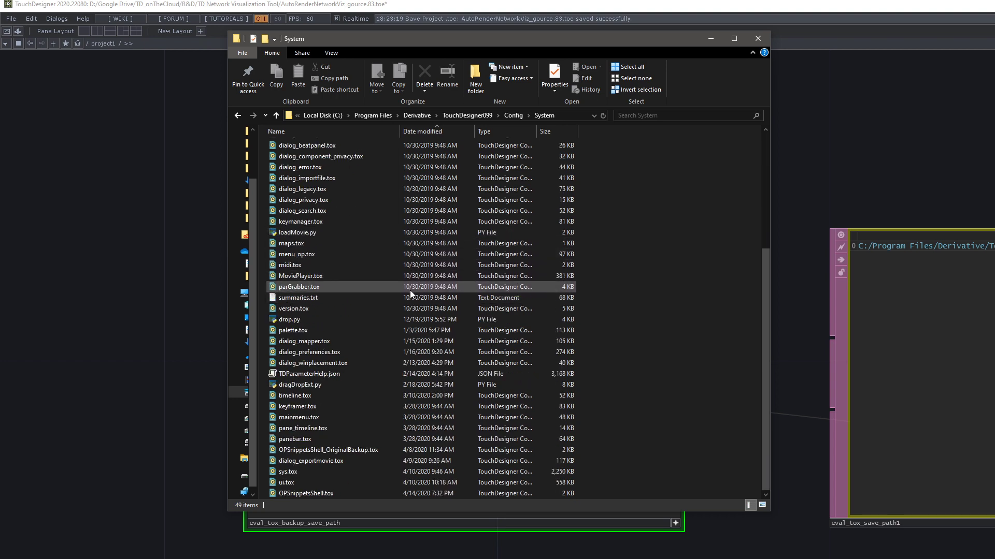
pyautogui.moveTo(385, 40); pyautogui.dragTo(849, 108)
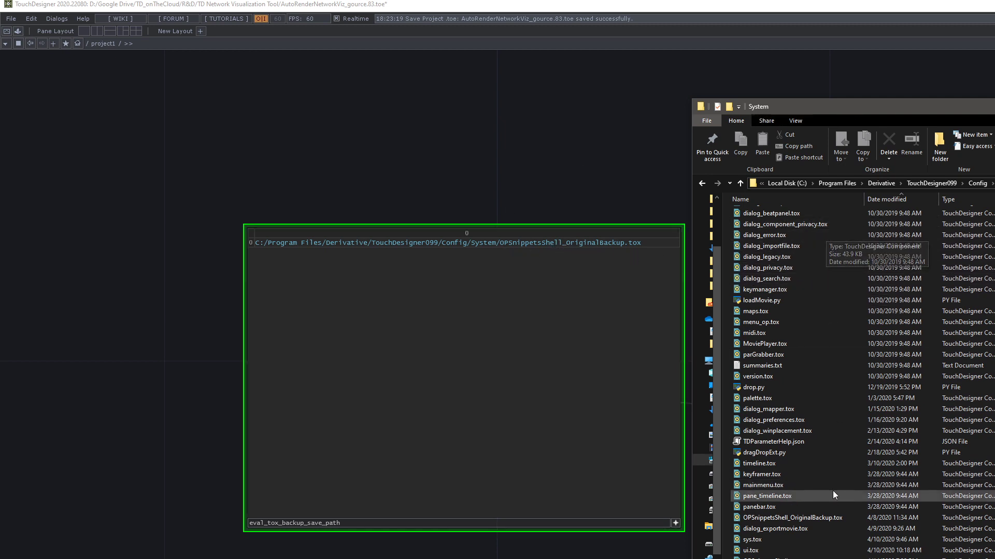
pyautogui.click(833, 518)
pyautogui.moveTo(920, 106); pyautogui.dragTo(473, 63)
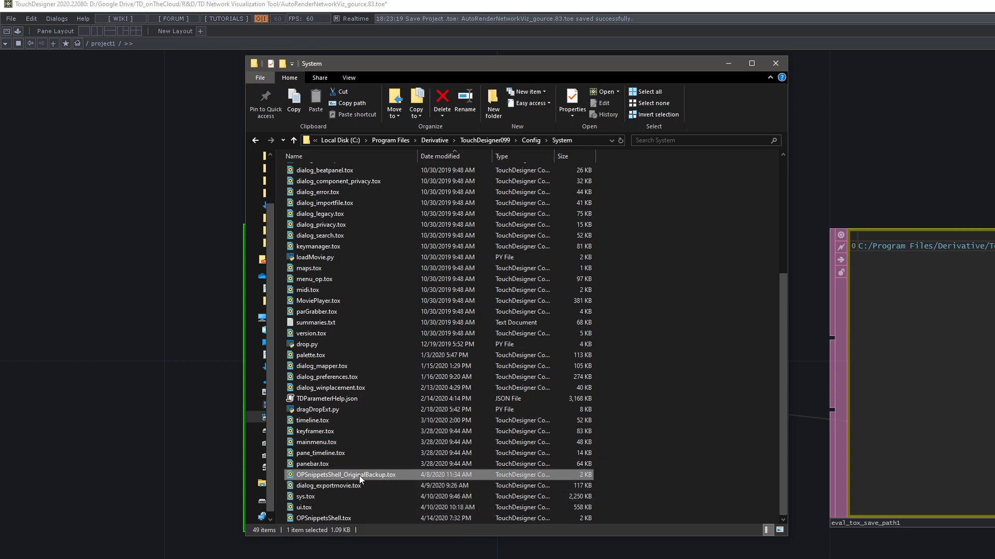
# Sort the System folder by newest modification date and select OPSnippetsShell.tox, followed by OPSnippetsShell_OriginalBackup.tox.
pyautogui.scroll(5, 380, 397)
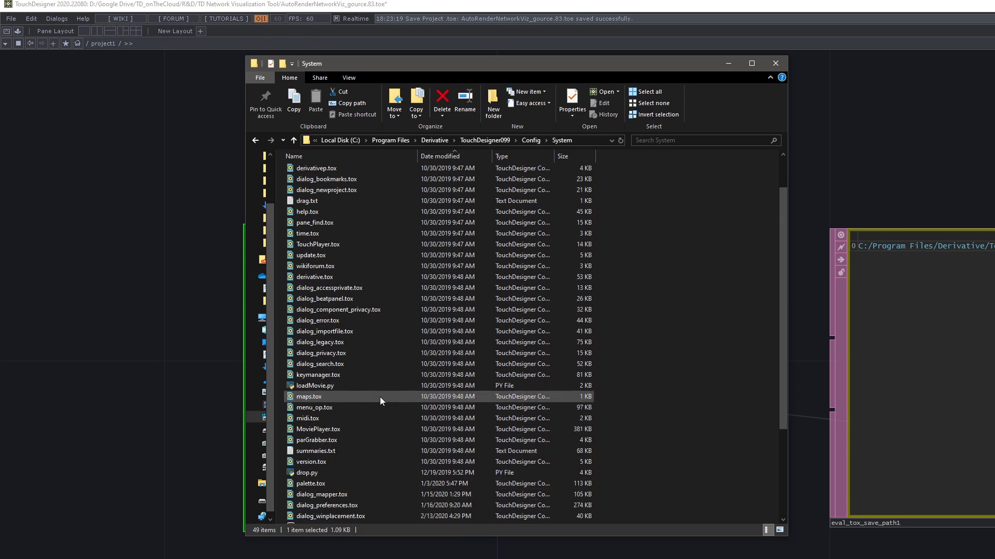
pyautogui.click(454, 156)
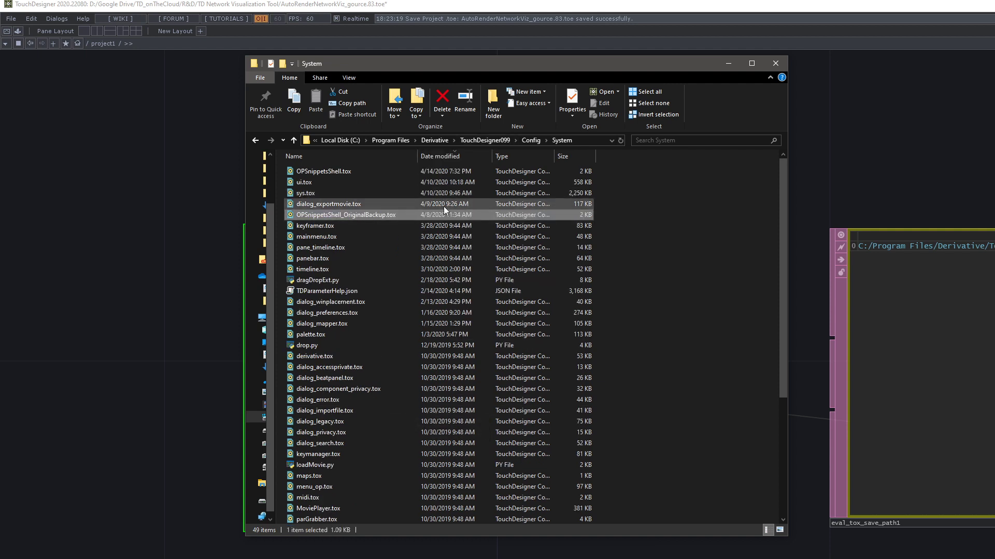
pyautogui.click(316, 173)
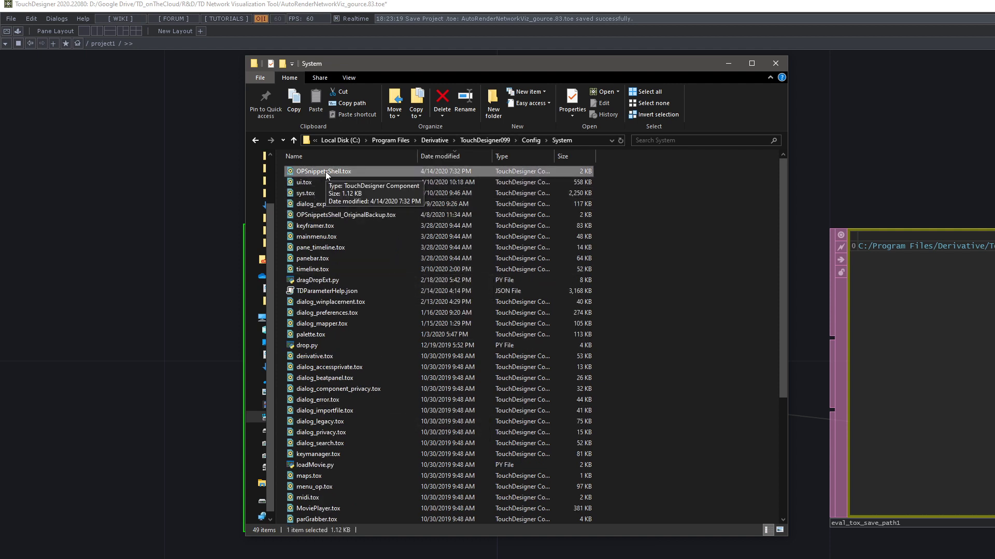
pyautogui.click(343, 215)
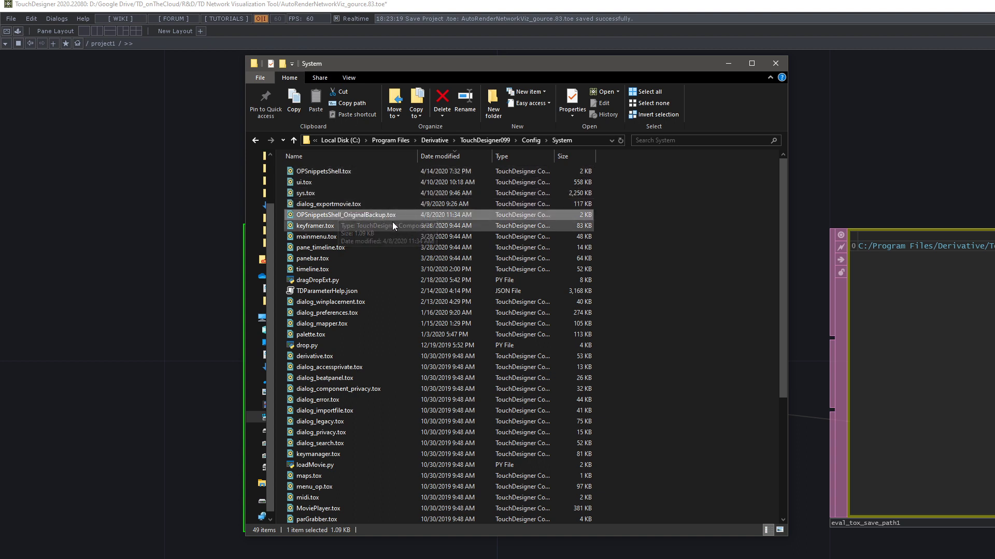
# Close the System folder window and look over the whole project1 network, from the STEP 1 operators to the Gource command chain.
pyautogui.moveTo(567, 65); pyautogui.dragTo(575, 90)
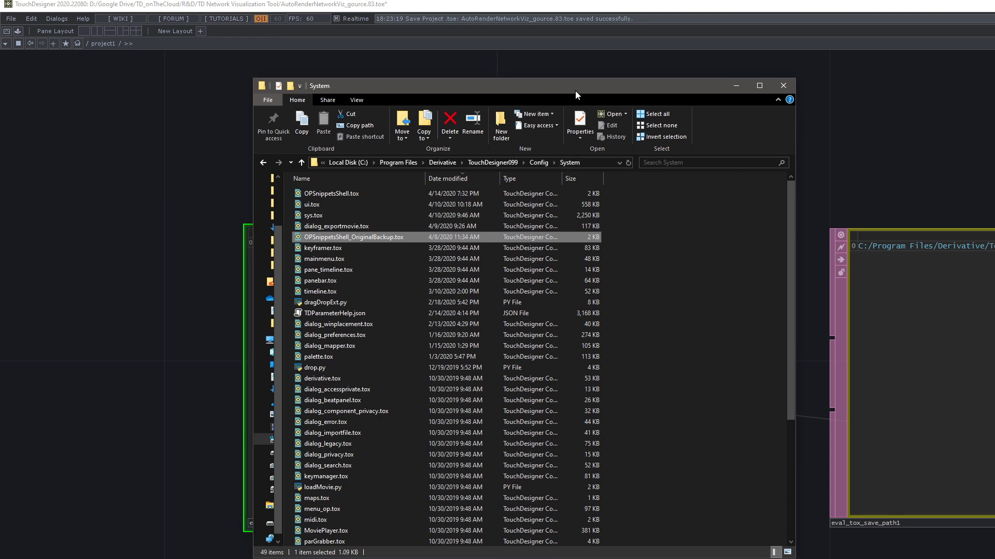
pyautogui.click(791, 89)
pyautogui.scroll(-3, 715, 178)
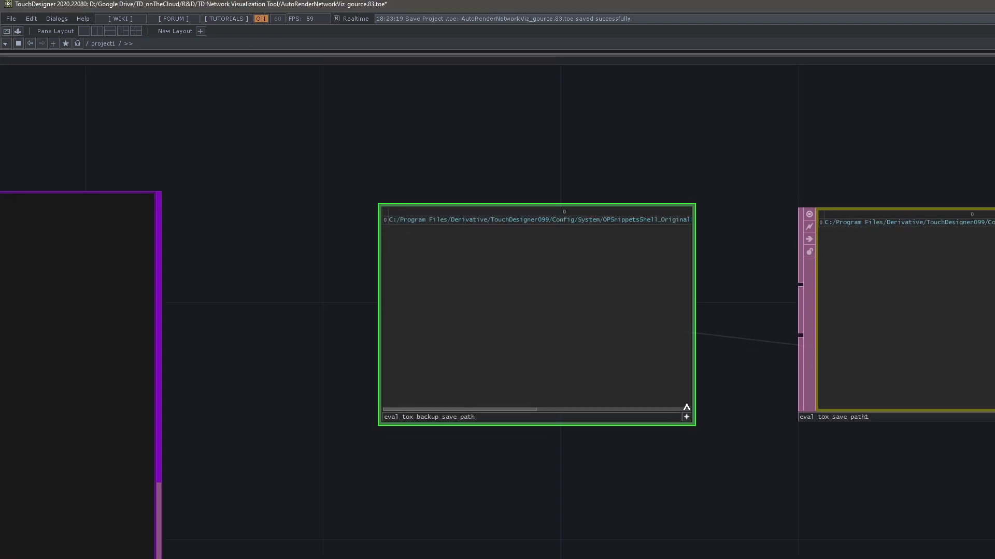
pyautogui.scroll(-10, 558, 280)
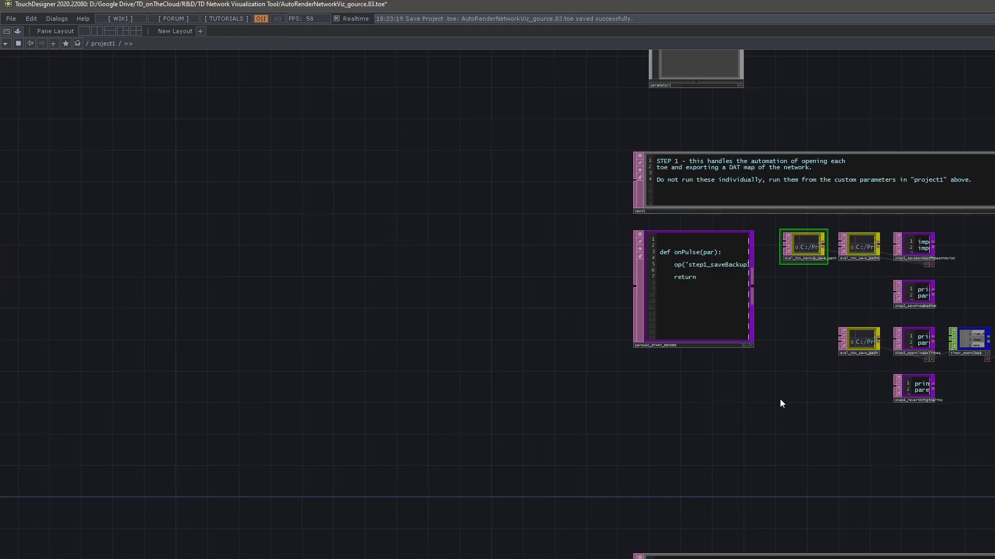
pyautogui.moveTo(777, 399); pyautogui.dragTo(408, 395)
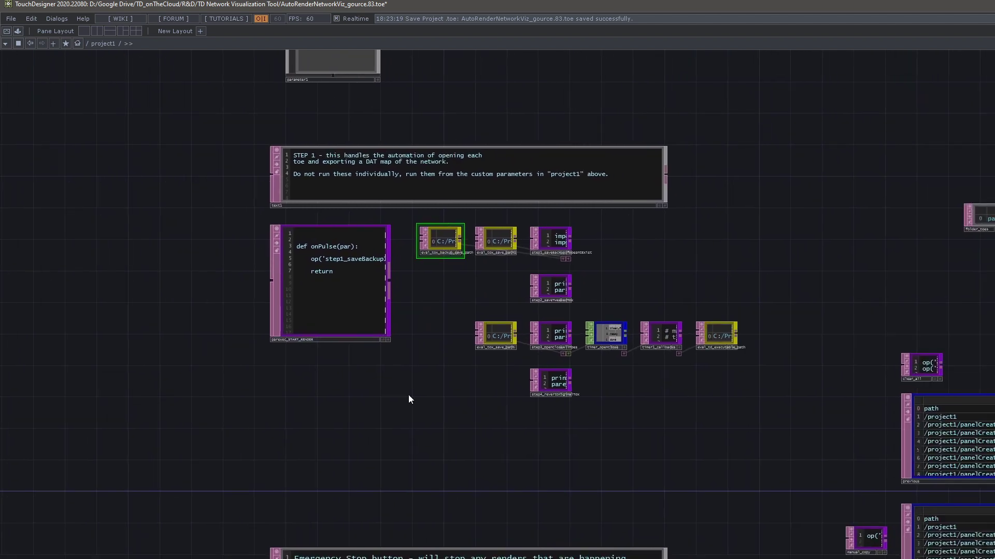
pyautogui.scroll(-4, 408, 395)
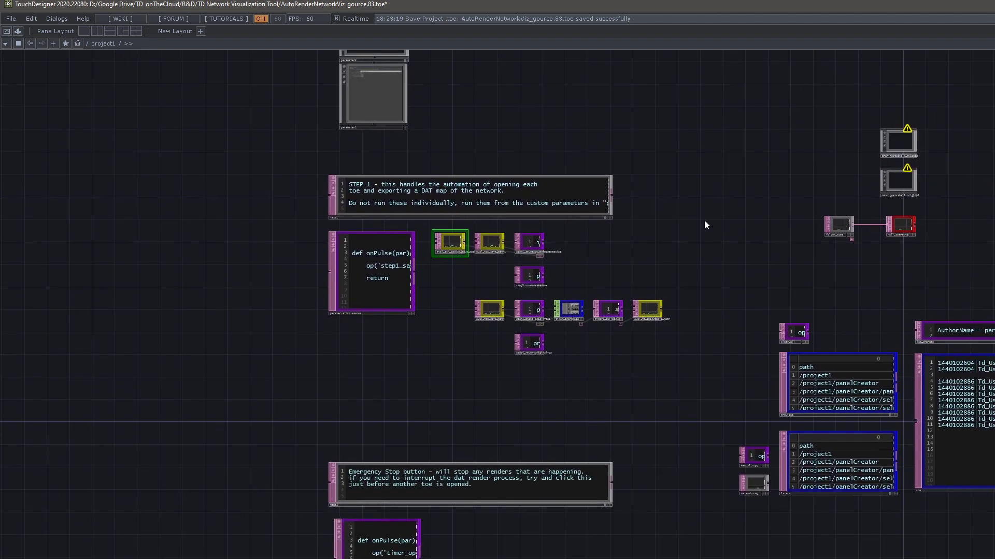
pyautogui.moveTo(722, 220); pyautogui.dragTo(699, 189)
pyautogui.moveTo(675, 429); pyautogui.dragTo(228, 88)
pyautogui.scroll(-4, 962, 226)
pyautogui.scroll(-2, 851, 162)
pyautogui.moveTo(852, 162); pyautogui.dragTo(728, 261)
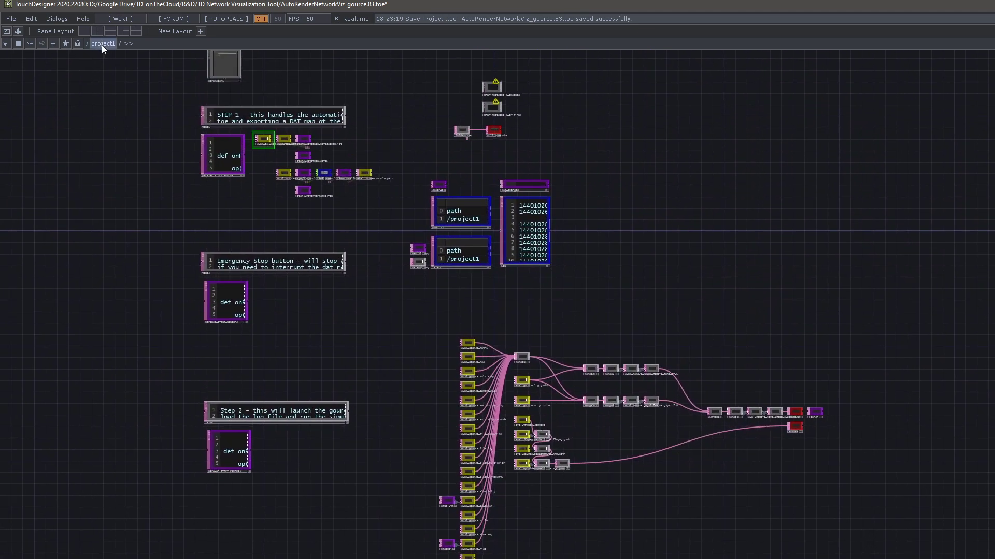
# Open project1's parameters in a floating window, show its STEP 1 page, and move the window clear of the STEP 1 operators.
pyautogui.rightClick(101, 44)
pyautogui.click(123, 4)
pyautogui.moveTo(161, 5); pyautogui.dragTo(183, 198)
pyautogui.click(72, 255)
pyautogui.moveTo(100, 203); pyautogui.dragTo(110, 260)
# Select the group of STEP 1 operators in the network to match them with the STEP 1 parameters.
pyautogui.moveTo(158, 123); pyautogui.dragTo(228, 134)
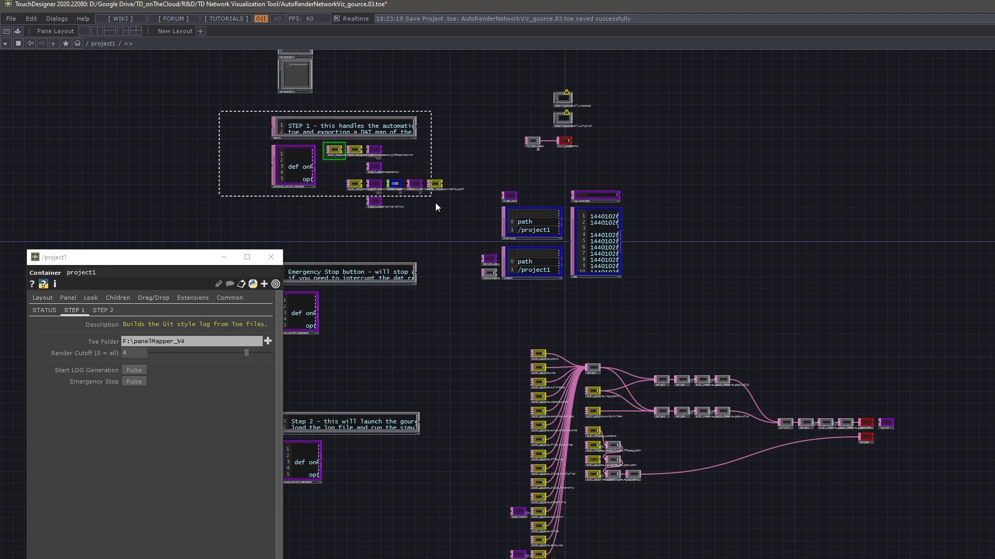
pyautogui.moveTo(440, 210); pyautogui.dragTo(452, 224, button='right')
pyautogui.moveTo(61, 173); pyautogui.dragTo(159, 138)
# Show project1's STEP 2 parameter page and examine the Emergency Stop and Step 2 script DATs in the network.
pyautogui.click(103, 310)
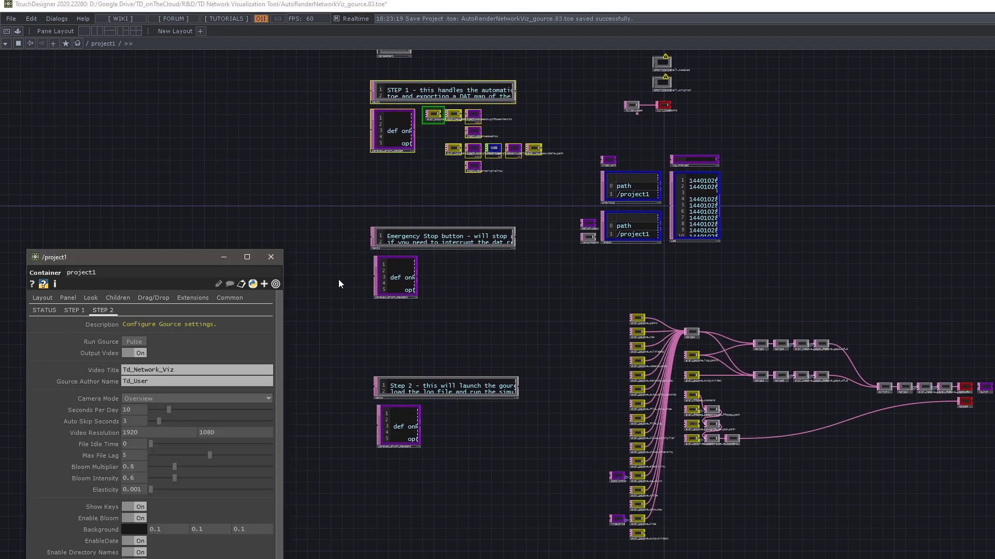
pyautogui.scroll(5, 383, 289)
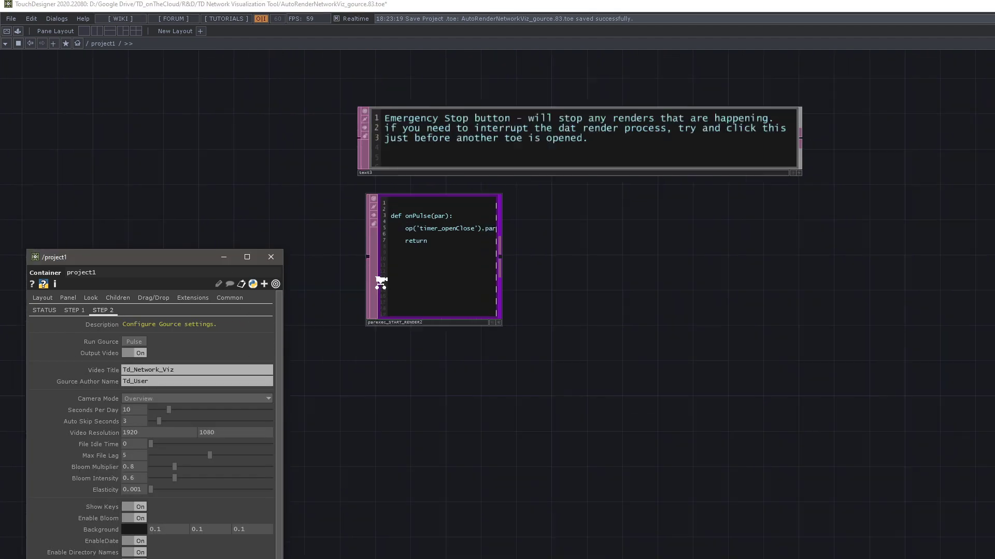
pyautogui.scroll(-4, 461, 389)
pyautogui.scroll(3, 453, 540)
pyautogui.scroll(-1, 501, 396)
pyautogui.scroll(-5, 506, 404)
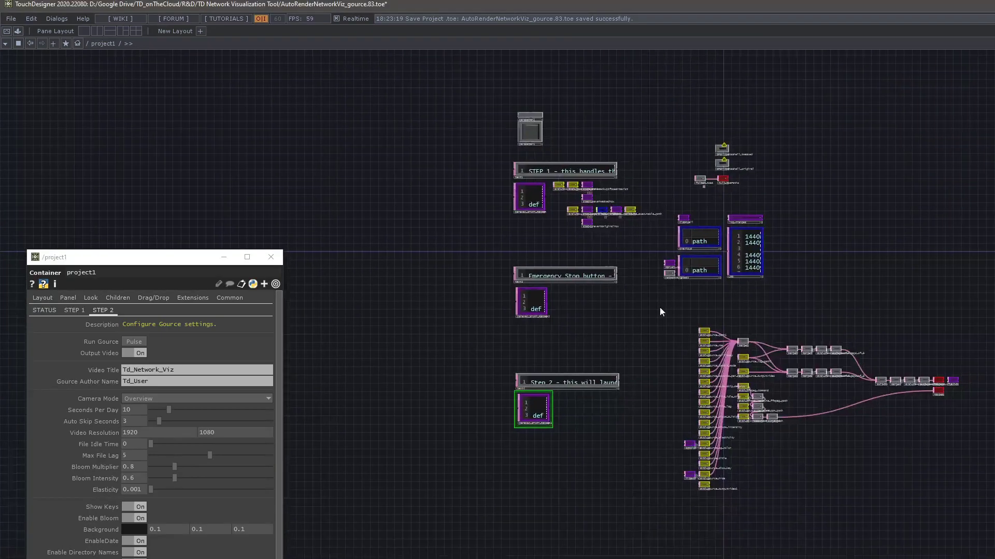
# Select the Gource command operators and compare the camera mode, seconds-per-day and auto-skip-seconds evaluate DATs with the STEP 2 parameters.
pyautogui.moveTo(973, 485); pyautogui.dragTo(972, 483, button='right')
pyautogui.scroll(2, 768, 414)
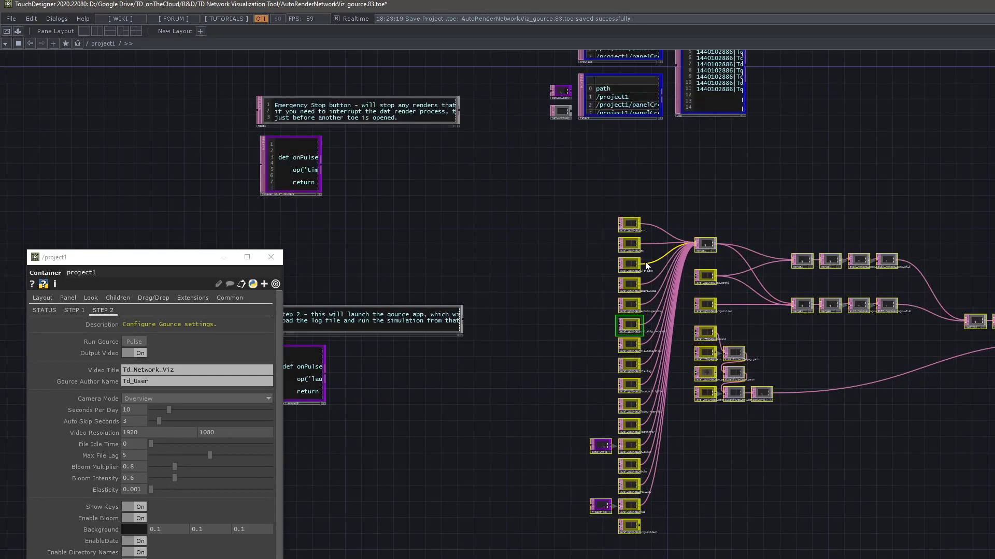
pyautogui.scroll(8, 645, 284)
pyautogui.scroll(-4, 581, 290)
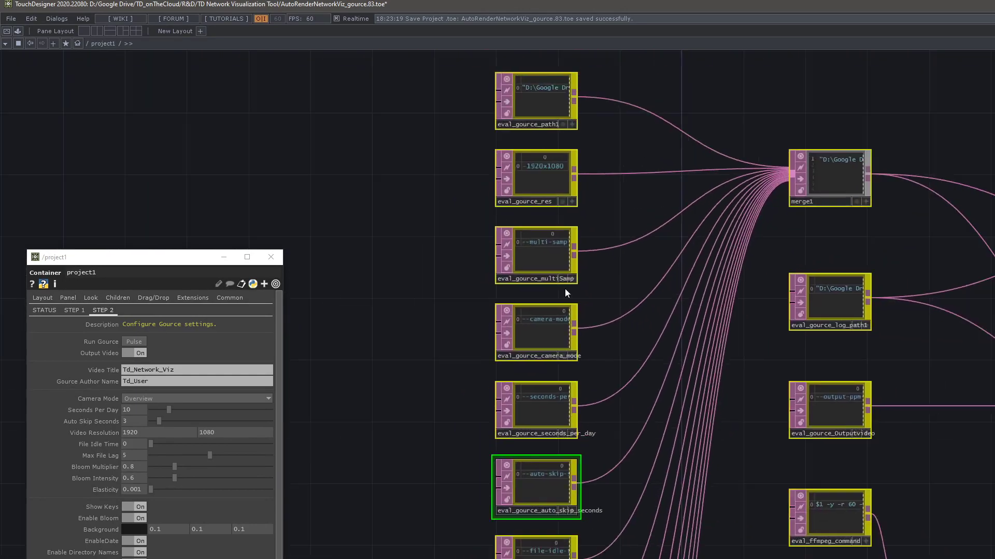
pyautogui.scroll(3, 526, 444)
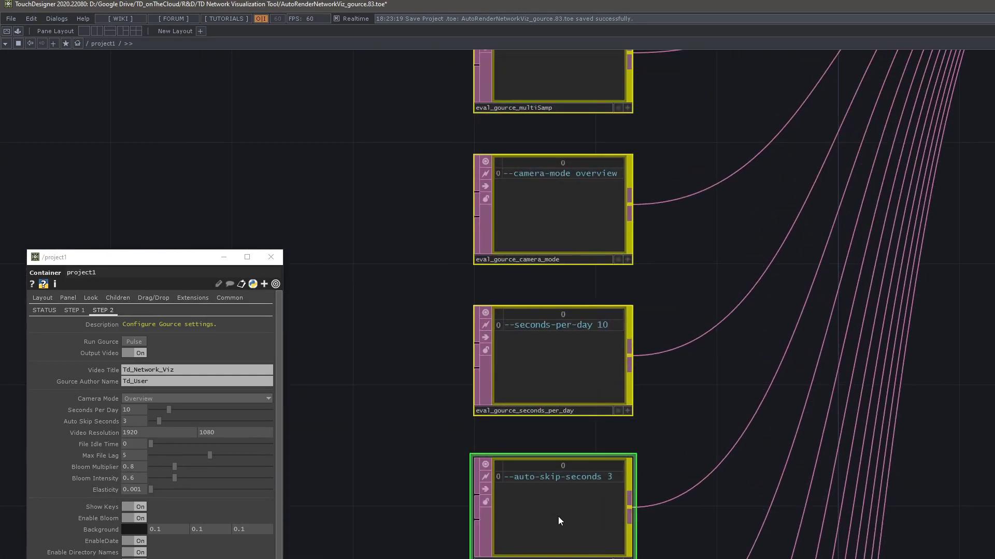
pyautogui.scroll(-3, 564, 507)
# Follow the merged Gource arguments through the DAT chain and examine the full command line, the COMMAND DAT and the launch script.
pyautogui.moveTo(990, 490); pyautogui.dragTo(748, 510)
pyautogui.moveTo(989, 316); pyautogui.dragTo(657, 181)
pyautogui.scroll(10, 984, 336)
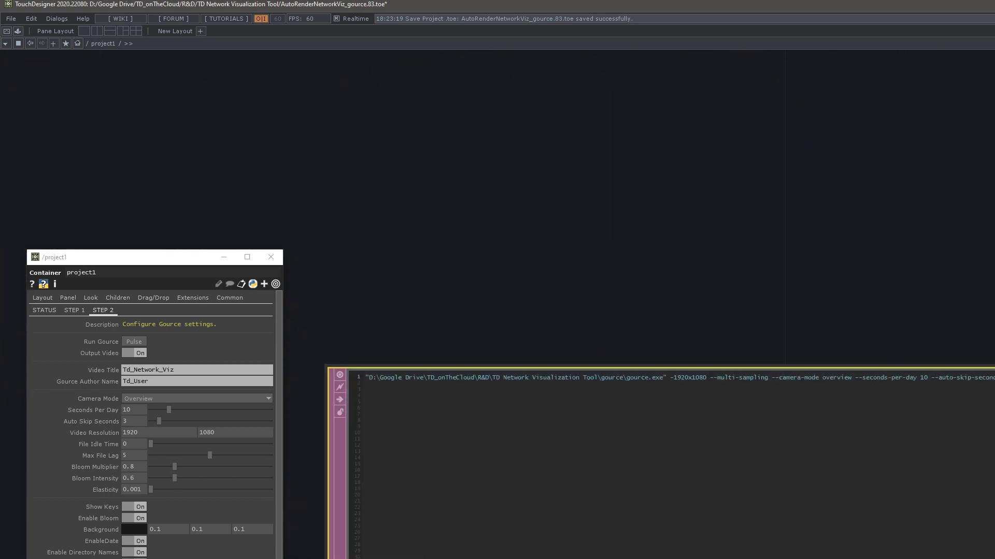
pyautogui.scroll(-10, 901, 282)
pyautogui.moveTo(973, 263); pyautogui.dragTo(533, 218)
pyautogui.scroll(3, 533, 218)
pyautogui.moveTo(939, 328); pyautogui.dragTo(405, 380)
pyautogui.scroll(7, 405, 380)
pyautogui.scroll(-10, 639, 328)
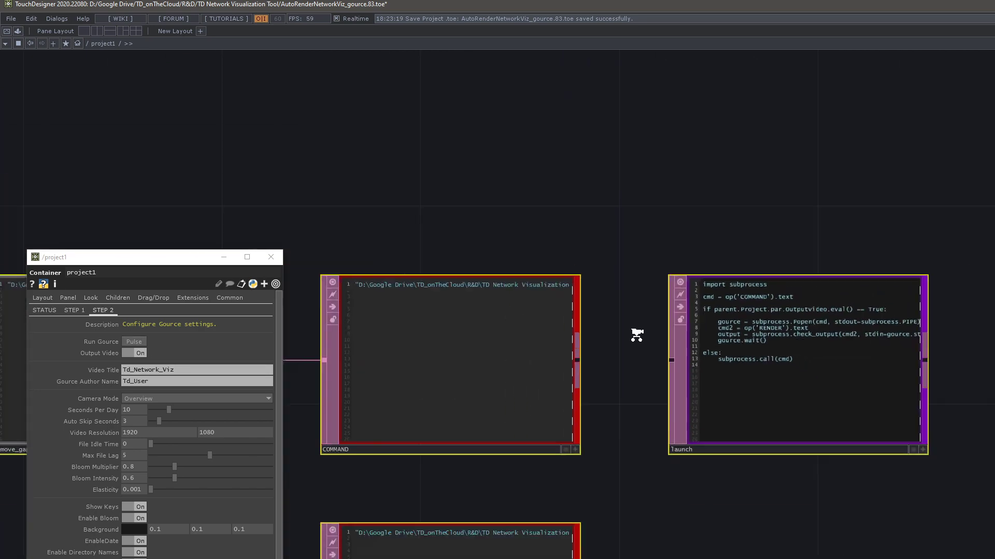
# Return to the overview of the Gource evaluate DATs and reposition project1's parameter window.
pyautogui.scroll(-3, 502, 275)
pyautogui.moveTo(442, 262); pyautogui.dragTo(890, 301)
pyautogui.moveTo(169, 263); pyautogui.dragTo(195, 231)
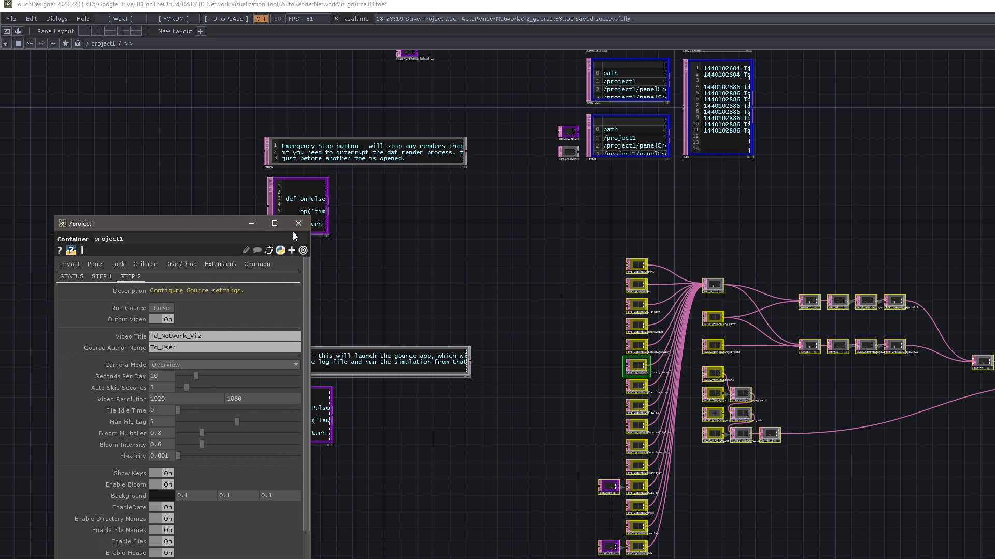